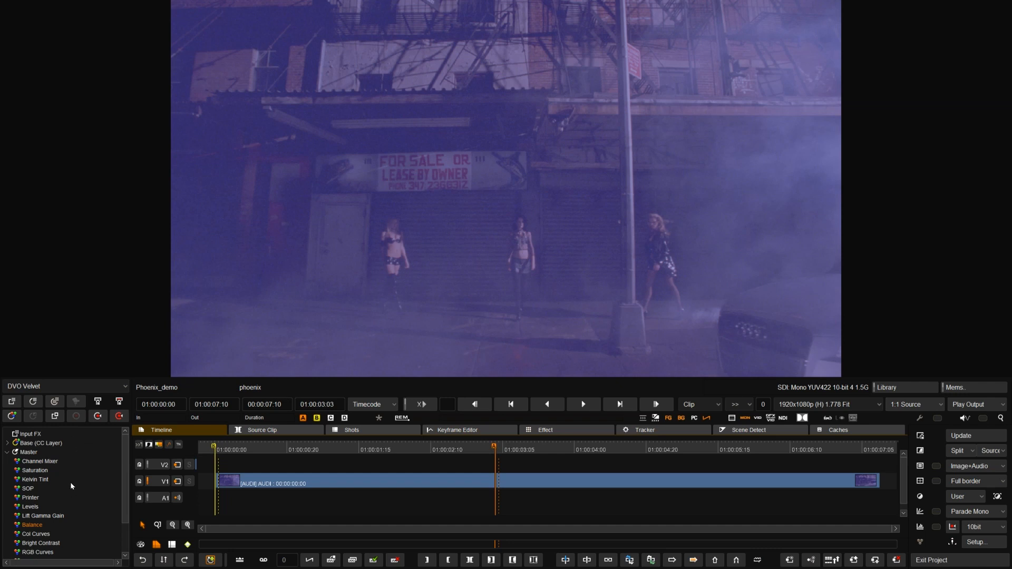
# Step: Collapse the Master colour layer and choose DVO Clarity (H) from the DVO Film effects
pyautogui.click(7, 452)
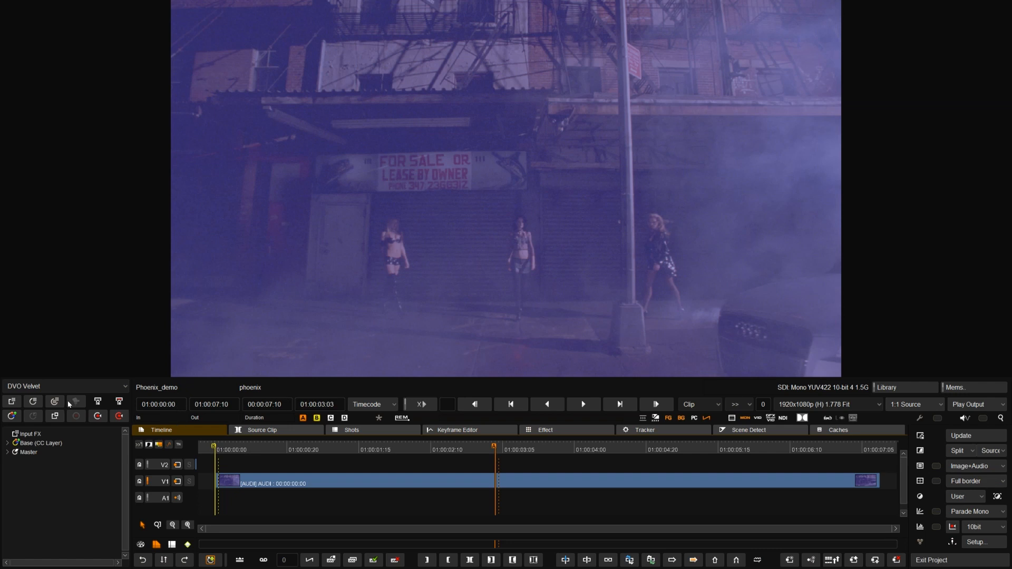
pyautogui.click(29, 246)
pyautogui.click(125, 388)
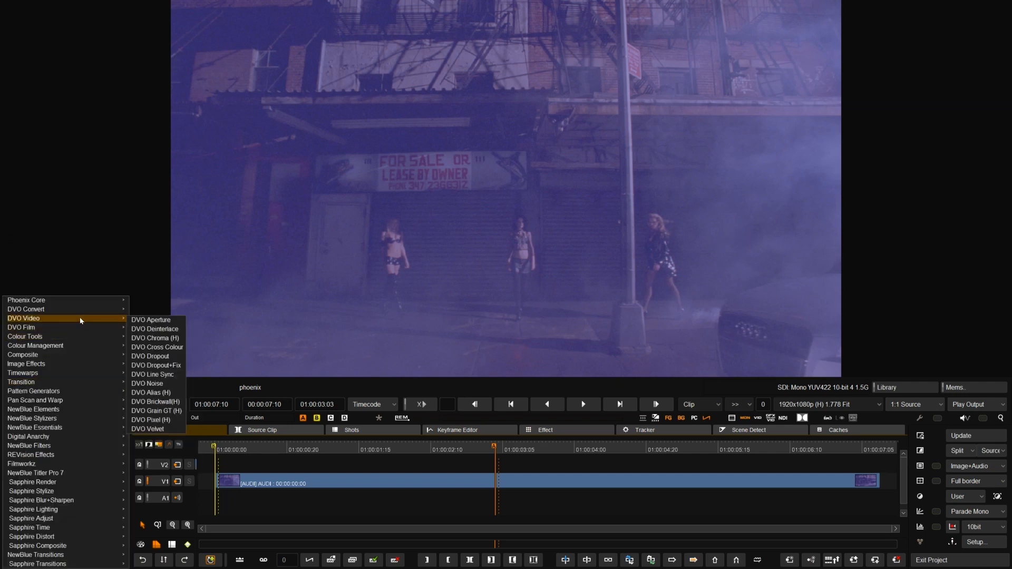
pyautogui.moveTo(78, 329)
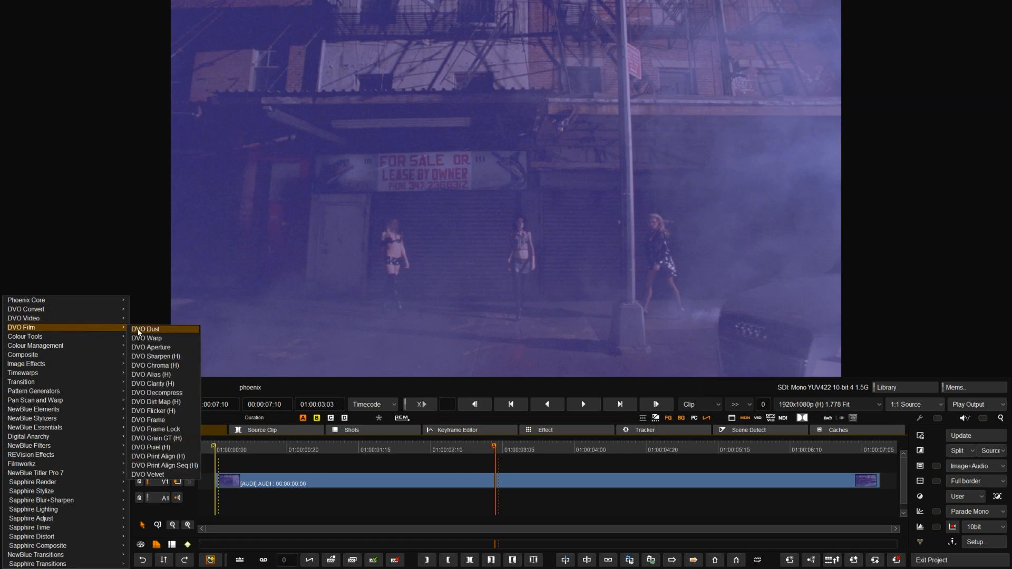
pyautogui.click(164, 383)
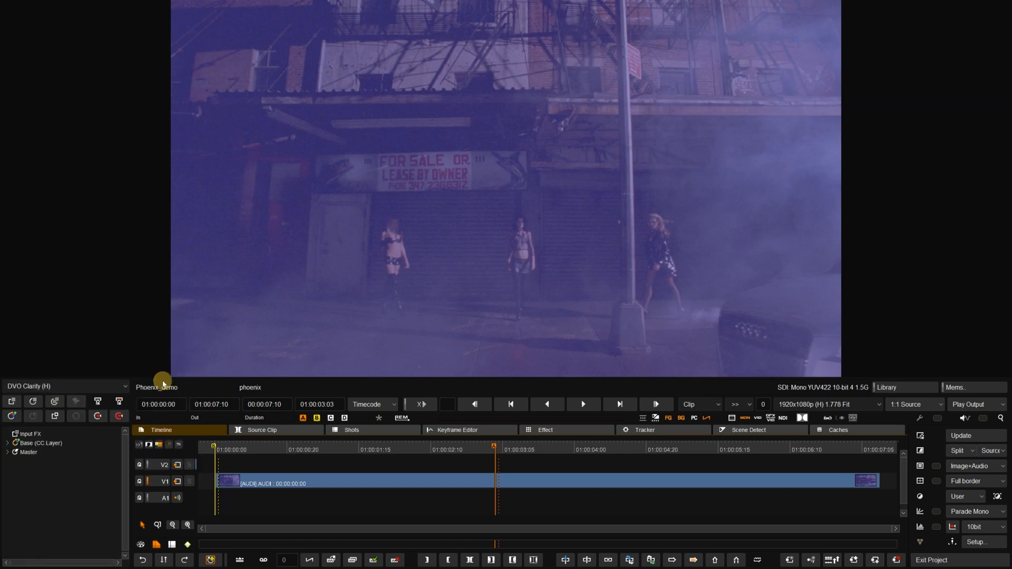
# Step: Look through the available effect categories, from Phoenix Core to the NewBlue and Sapphire sets, and reselect DVO Clarity (H)
pyautogui.click(76, 393)
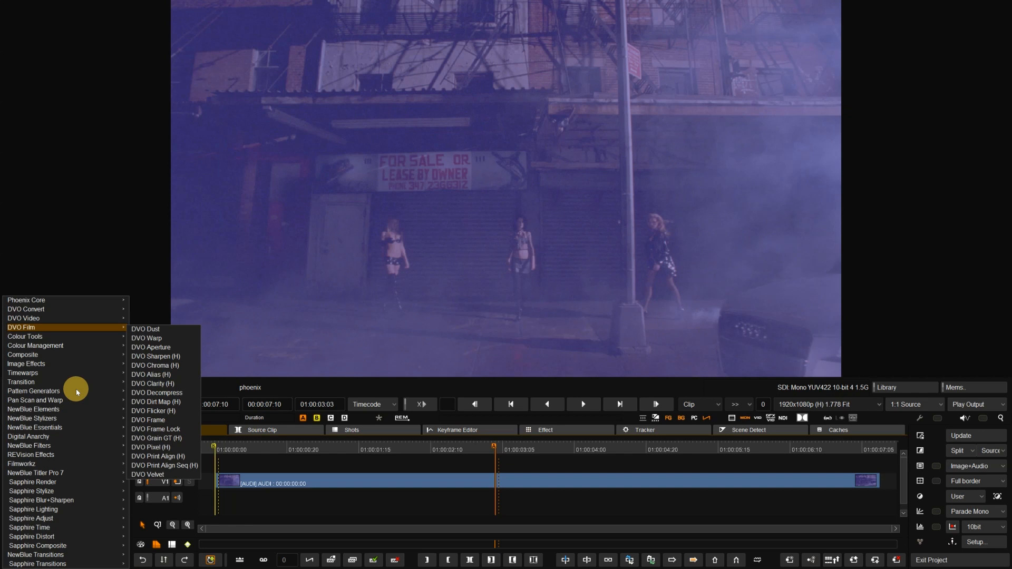
pyautogui.moveTo(107, 300)
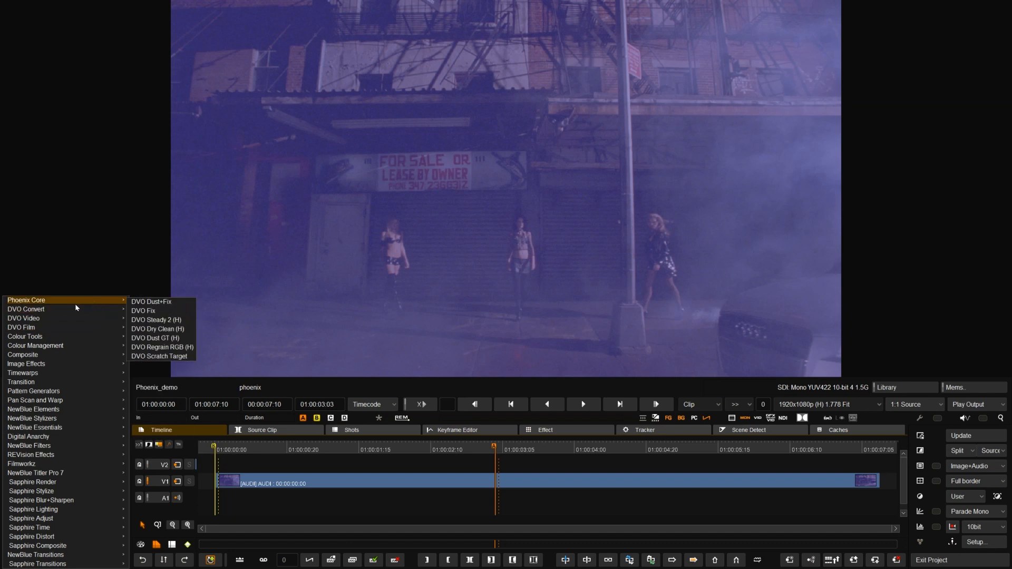
pyautogui.moveTo(43, 329)
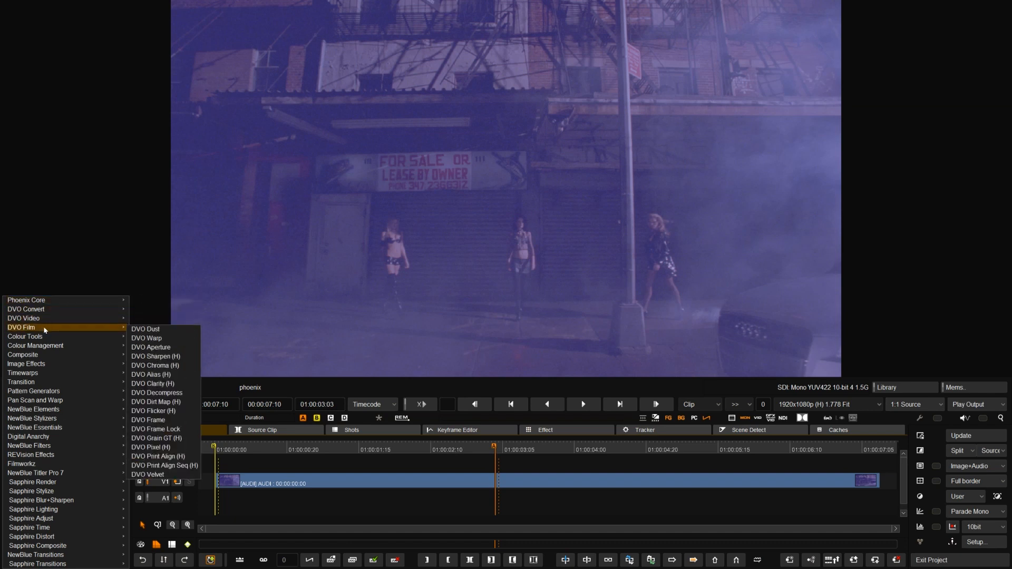
pyautogui.moveTo(41, 357)
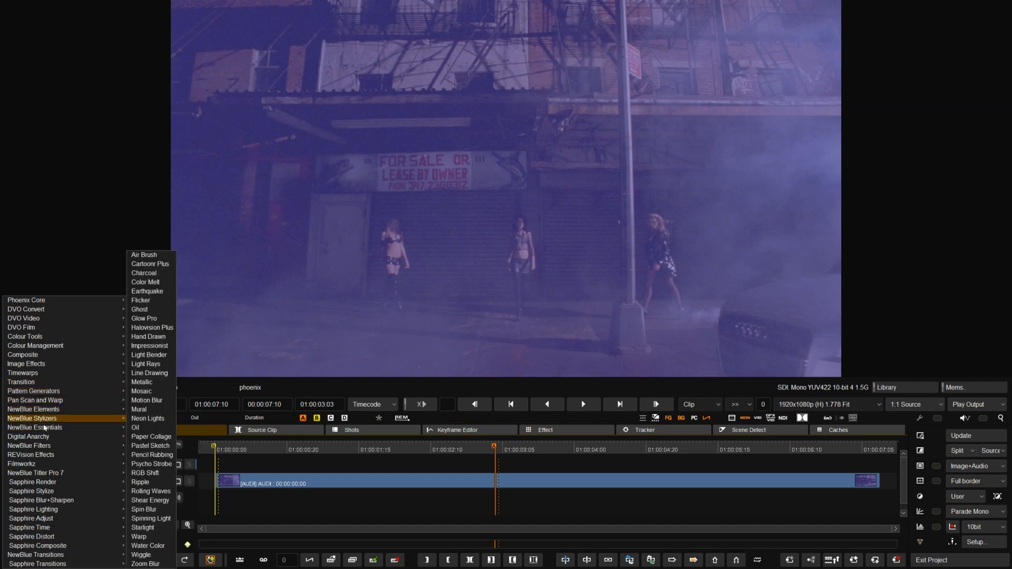
pyautogui.moveTo(49, 437)
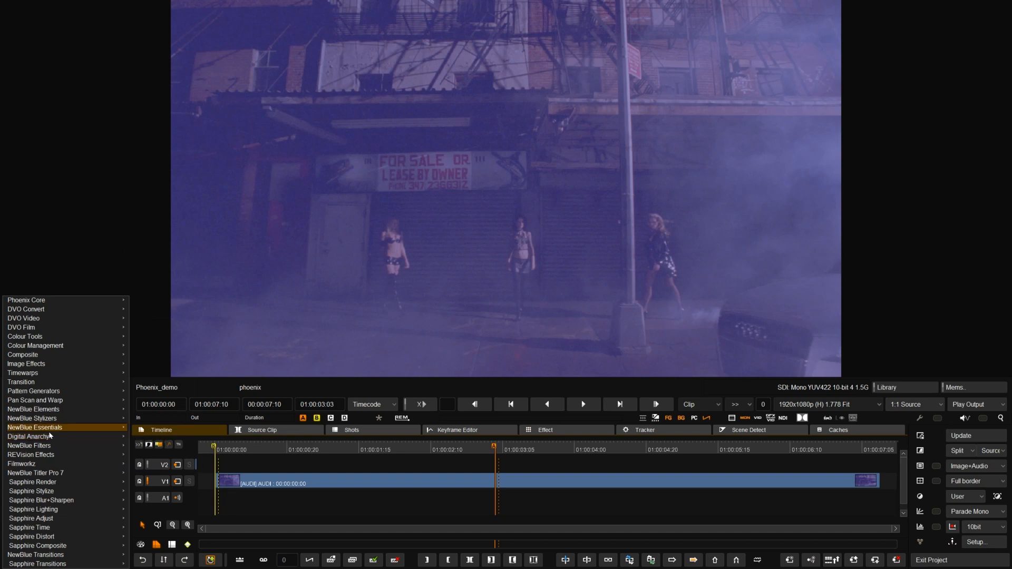
pyautogui.moveTo(47, 485)
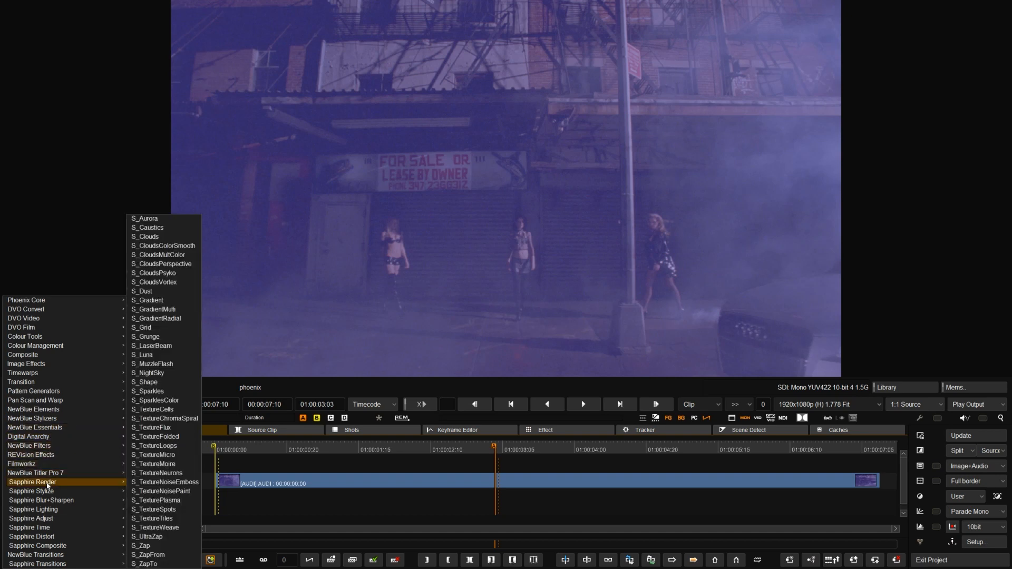
pyautogui.moveTo(50, 548)
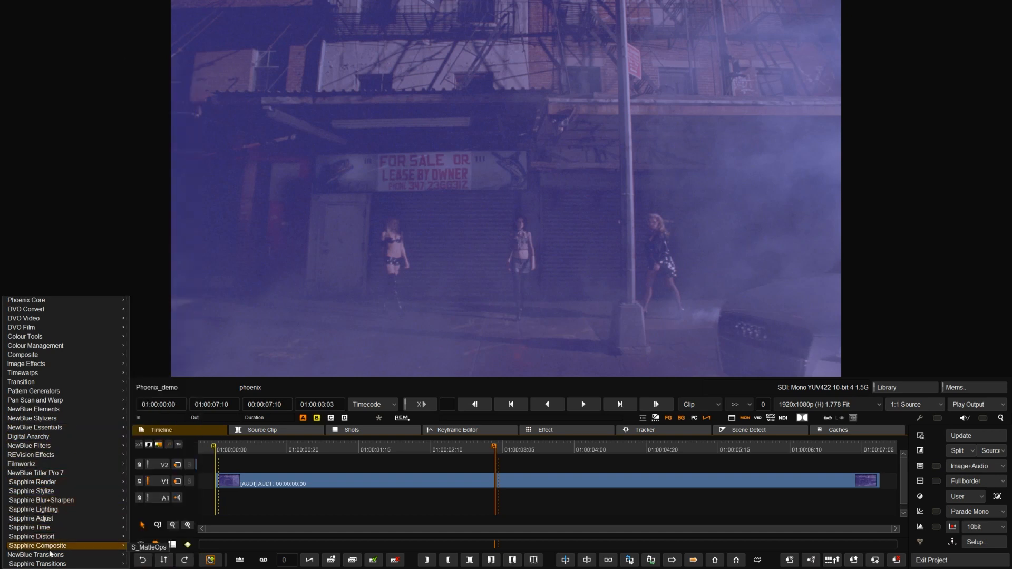
pyautogui.moveTo(57, 528)
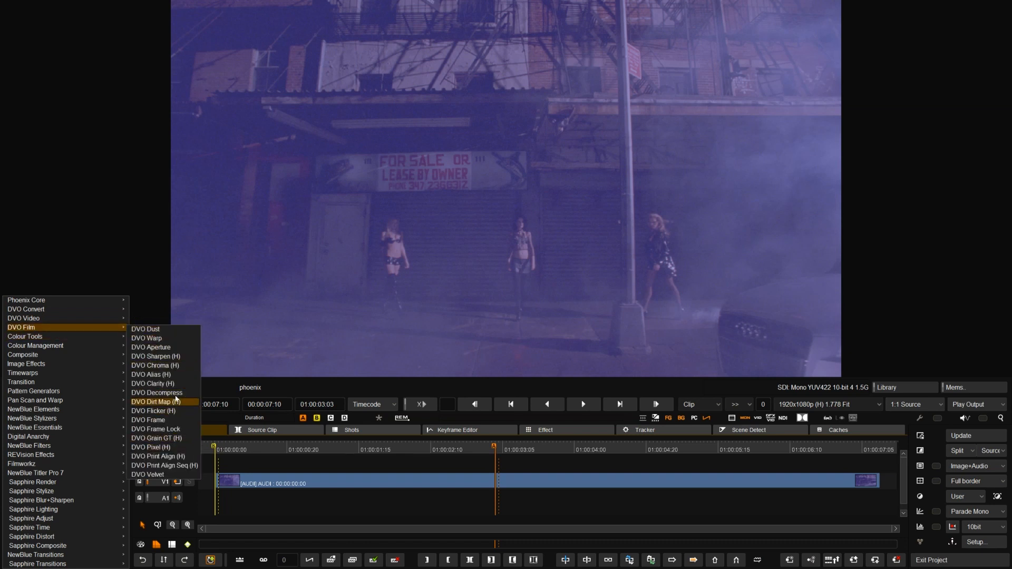
pyautogui.click(173, 386)
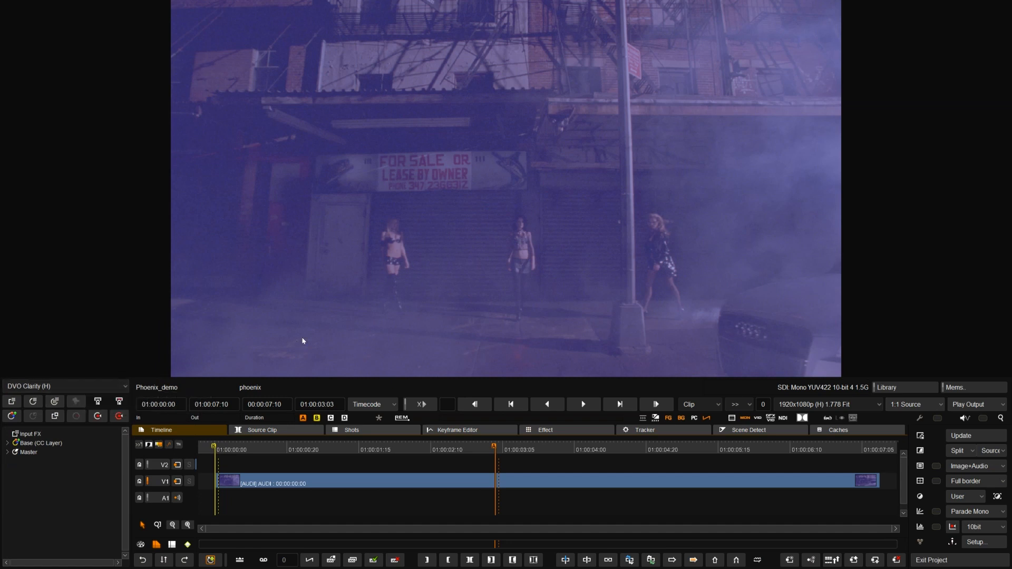
# Step: Play the clip with the image enlarged around the three women to examine its grain and noise
pyautogui.scroll(6, 494, 247)
pyautogui.moveTo(454, 198); pyautogui.dragTo(512, 242)
pyautogui.scroll(-5, 501, 238)
pyautogui.press('space')
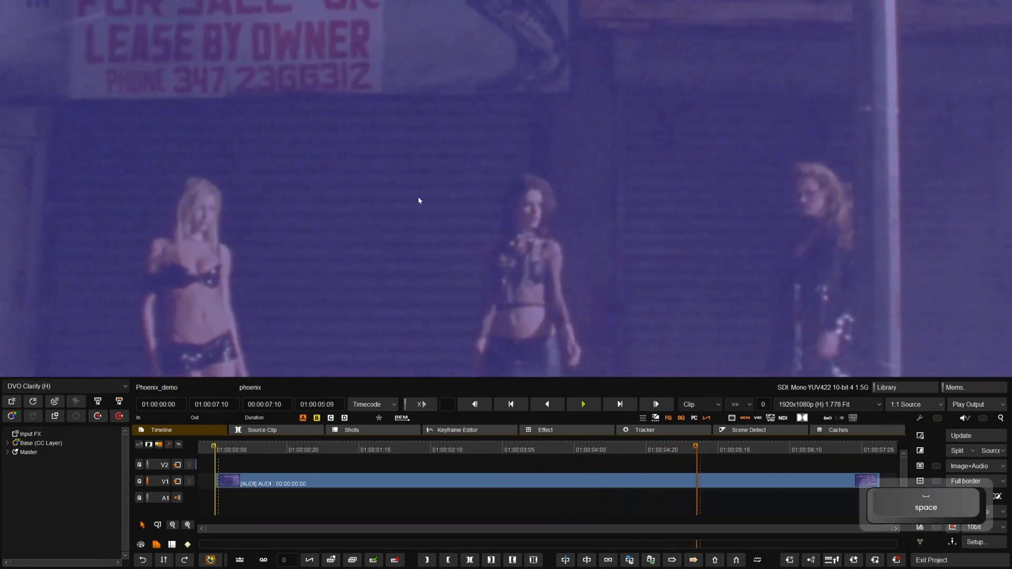
pyautogui.press('space')
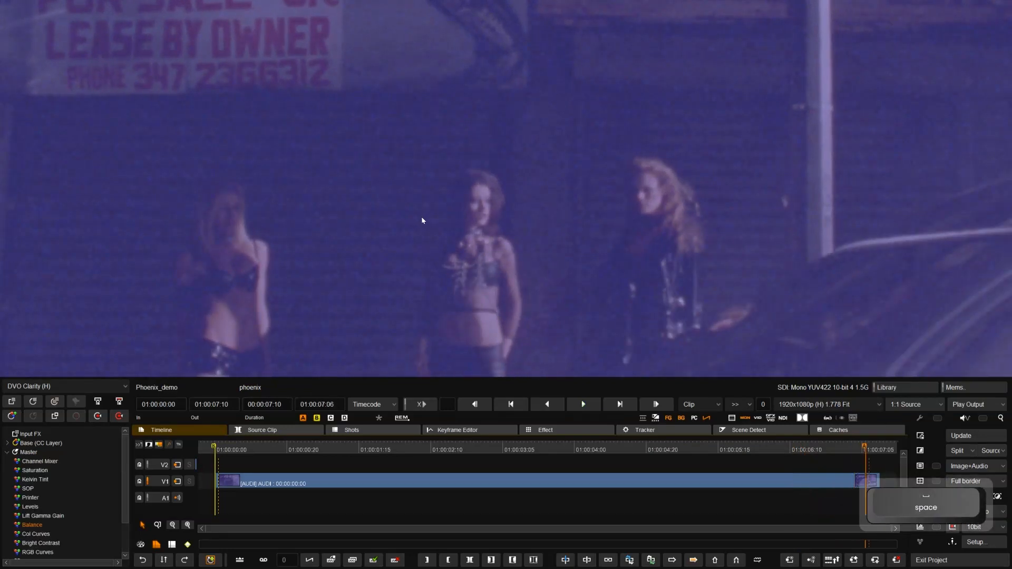
pyautogui.press('space')
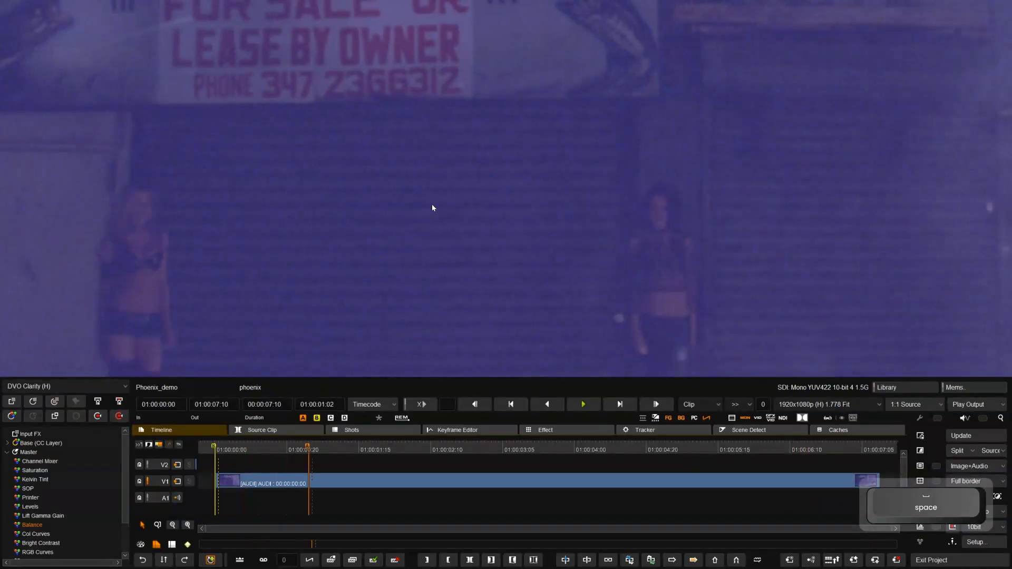
pyautogui.press('space')
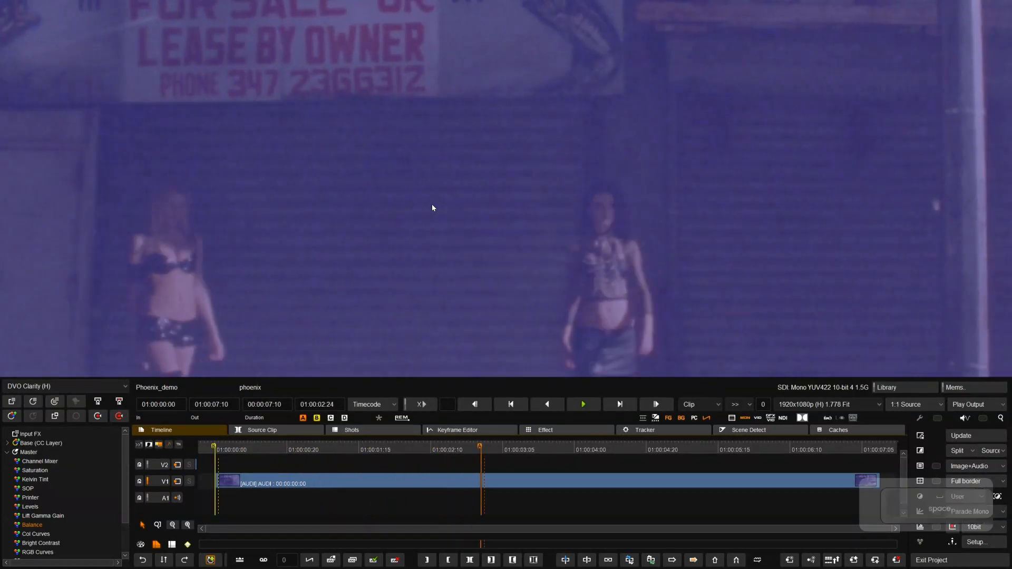
# Step: Inspect the noise around the "For Sale or Lease by Owner" sign and add DVO Clarity to the clip's Input FX
pyautogui.moveTo(452, 195); pyautogui.dragTo(553, 199)
pyautogui.scroll(3, 454, 134)
pyautogui.moveTo(534, 88); pyautogui.dragTo(542, 216)
pyautogui.scroll(2, 635, 191)
pyautogui.moveTo(635, 192); pyautogui.dragTo(593, 219)
pyautogui.scroll(-1, 685, 181)
pyautogui.moveTo(694, 179); pyautogui.dragTo(700, 180)
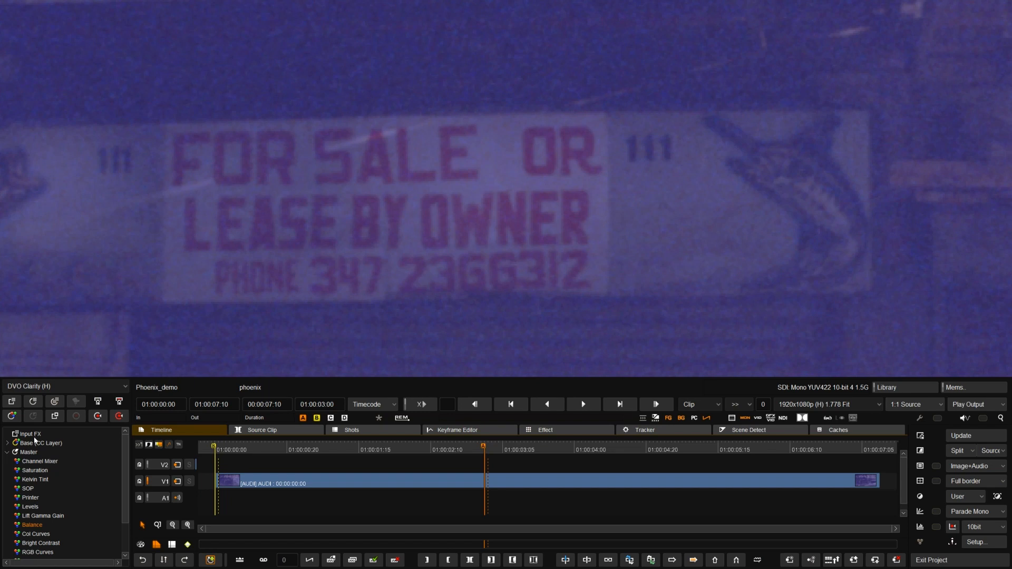
pyautogui.click(12, 403)
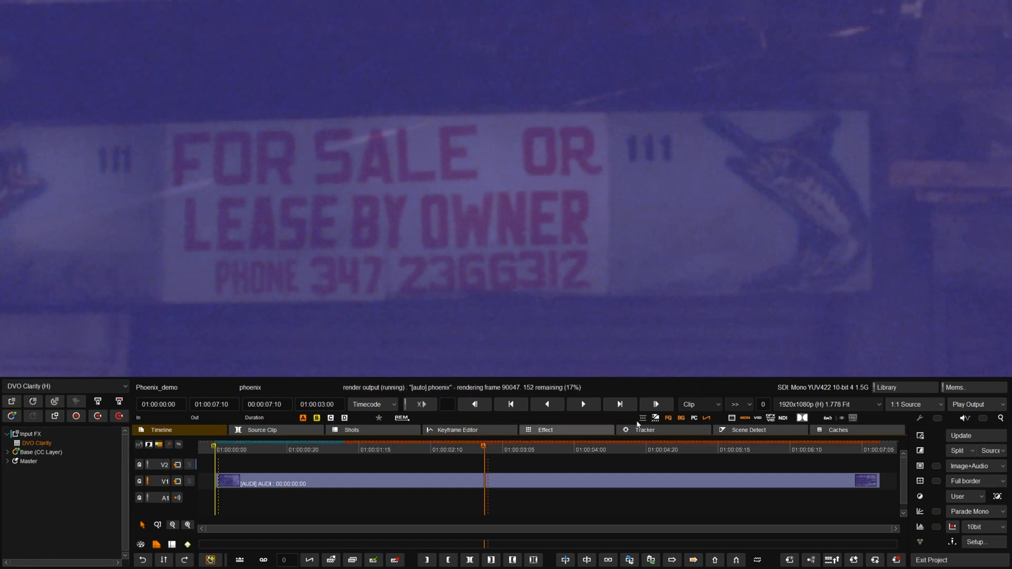
# Step: Switch off background rendering and clean up all cache stages in the current composition
pyautogui.click(682, 420)
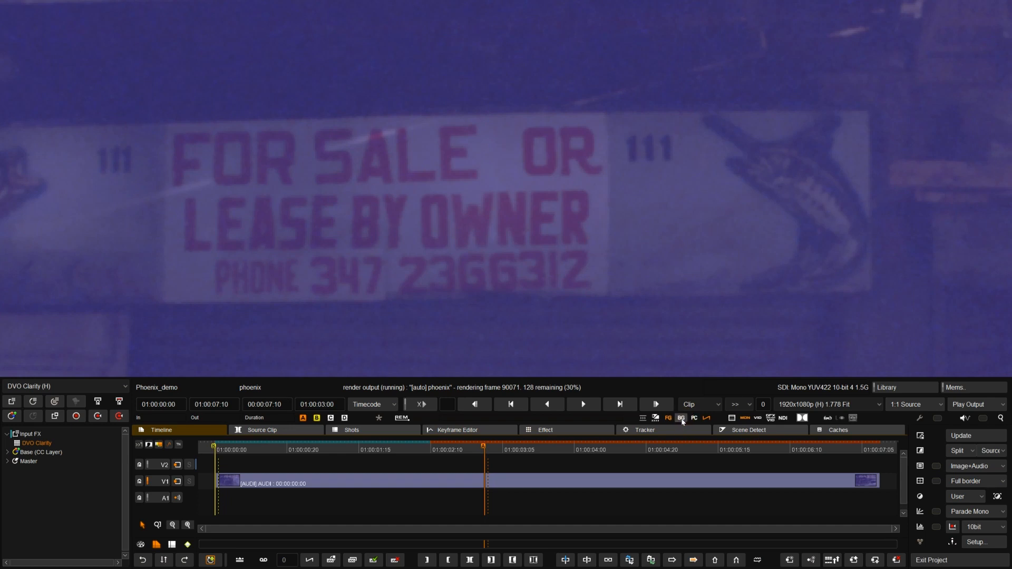
pyautogui.click(841, 432)
pyautogui.click(564, 464)
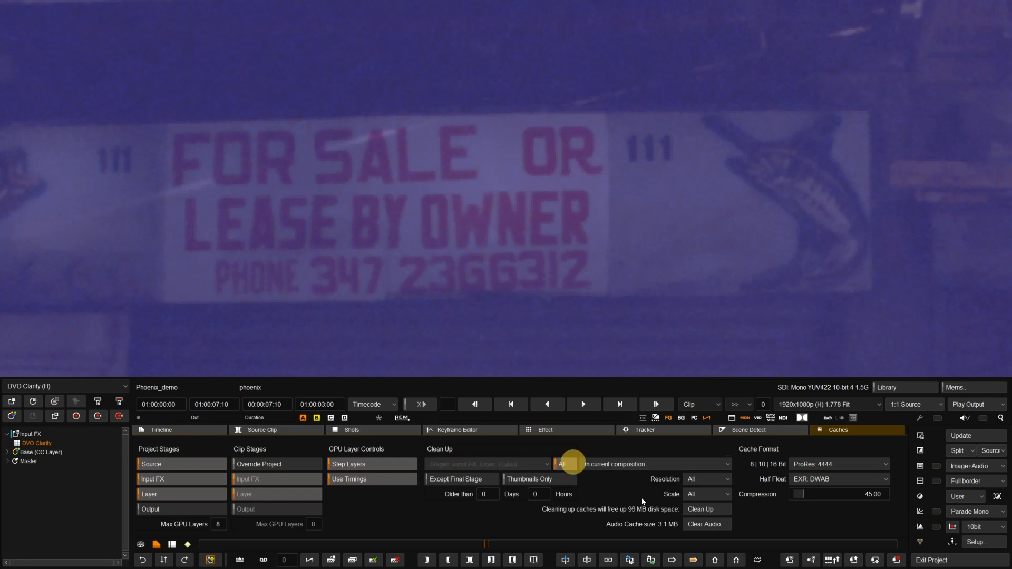
pyautogui.click(708, 509)
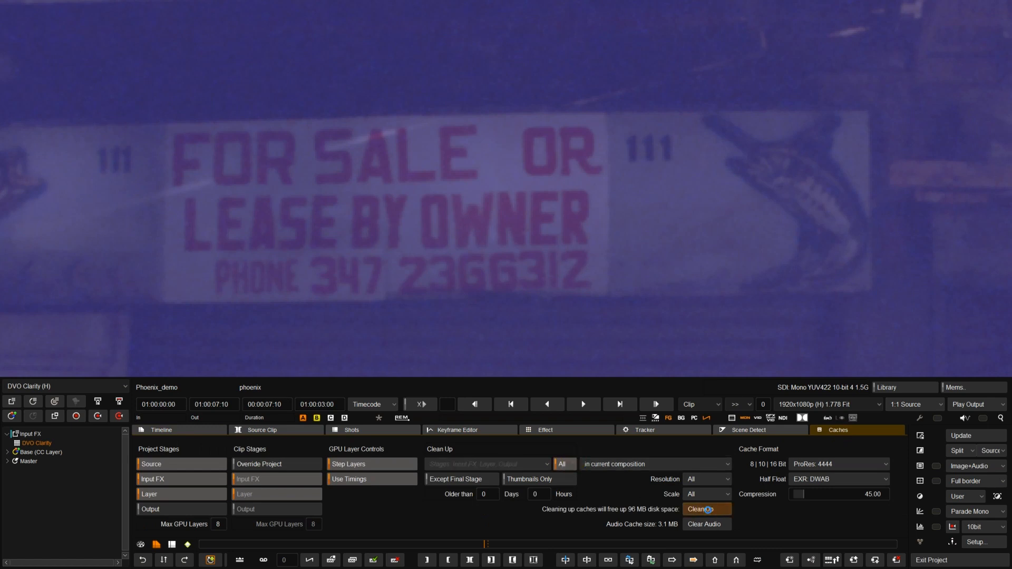
pyautogui.click(203, 429)
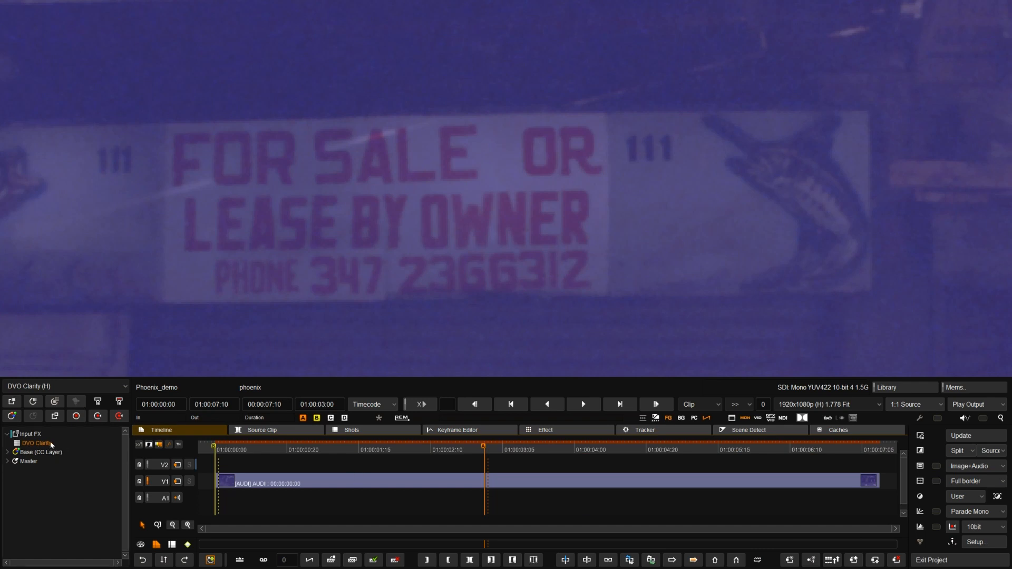
# Step: Show the DVO Clarity settings in a split layout together with the timeline
pyautogui.click(37, 444)
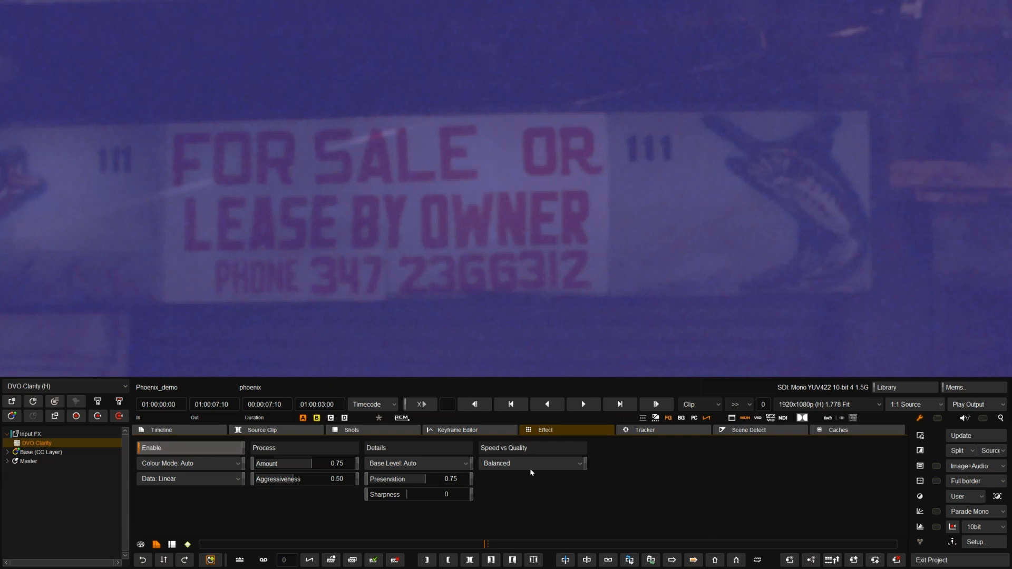
pyautogui.click(191, 435)
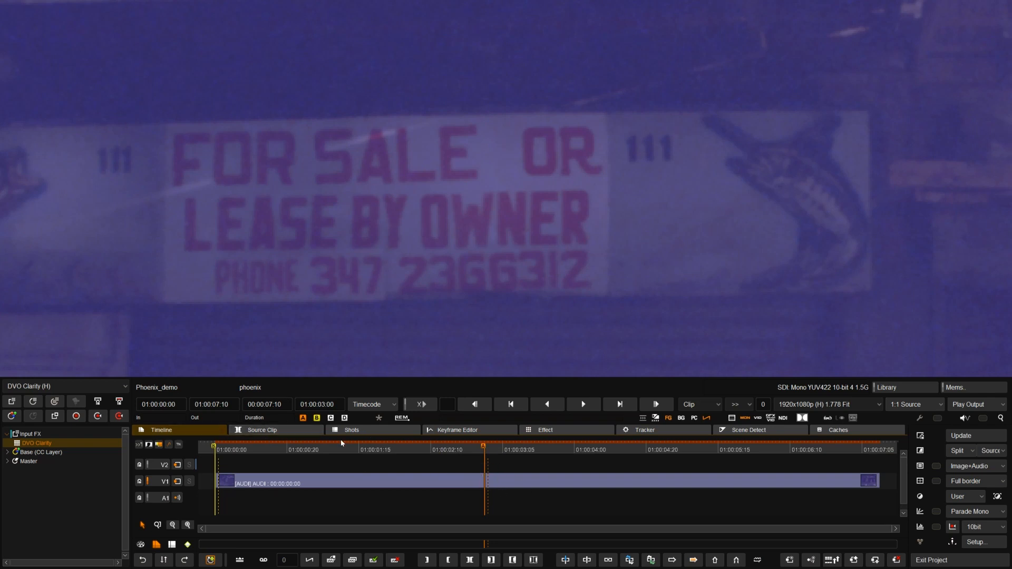
pyautogui.click(548, 430)
pyautogui.click(205, 428)
pyautogui.click(567, 430)
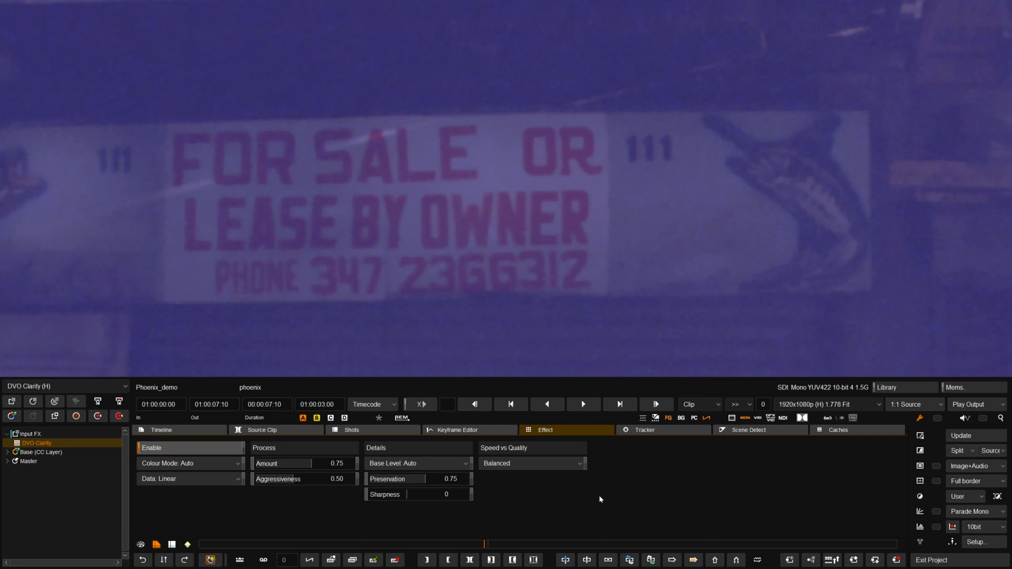
pyautogui.hotkey('ctrl', 'F5')
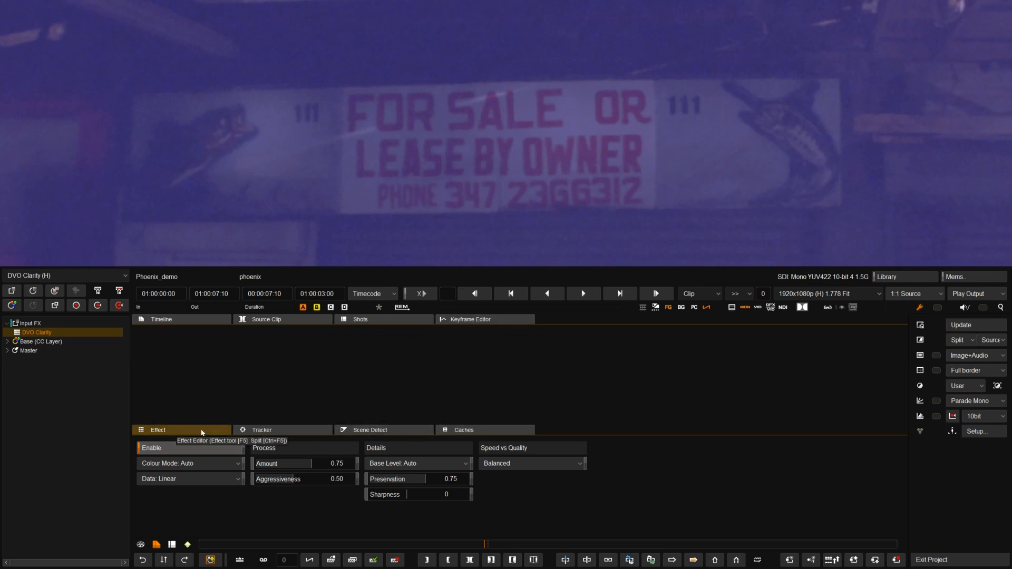
pyautogui.click(169, 319)
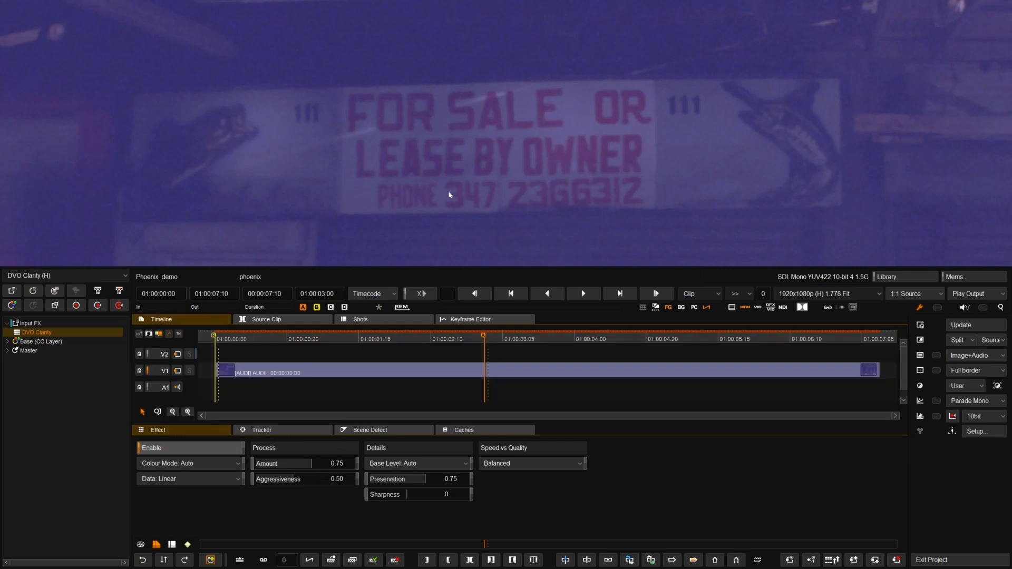
# Step: Compare the sign's lettering up close with DVO Clarity disabled and enabled
pyautogui.scroll(3, 471, 167)
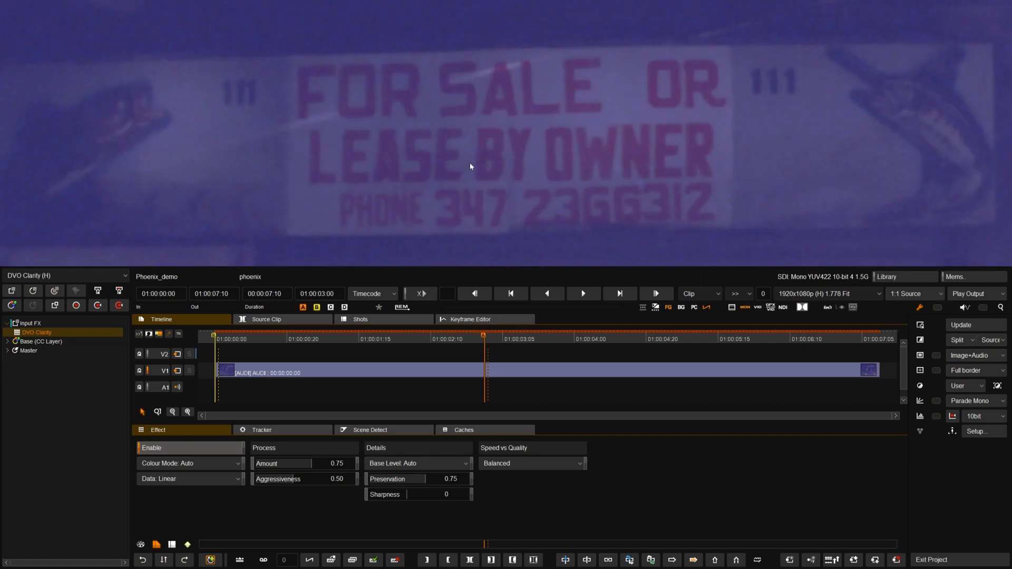
pyautogui.scroll(-1, 471, 167)
pyautogui.moveTo(542, 124); pyautogui.dragTo(486, 143)
pyautogui.scroll(3, 467, 158)
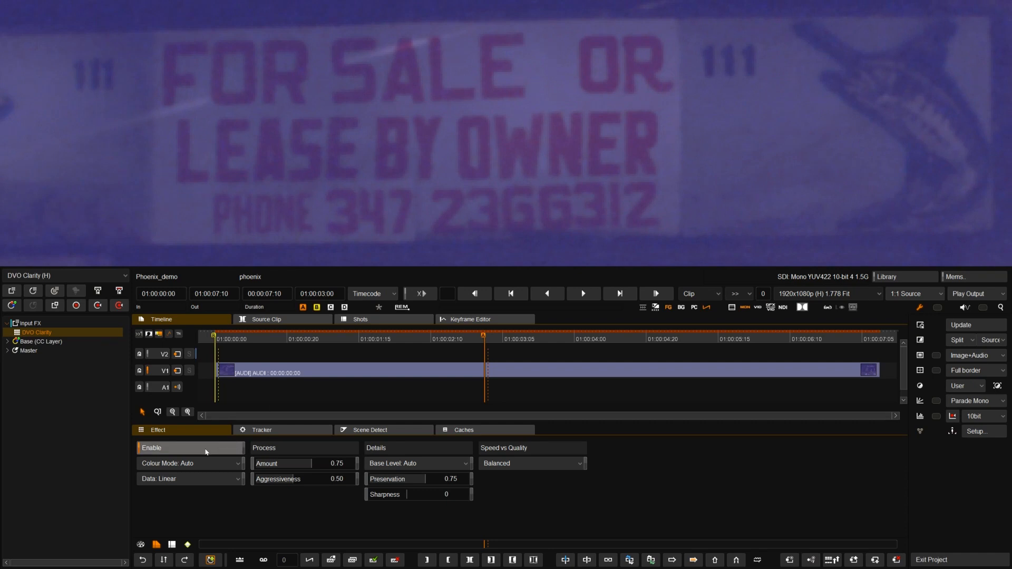
pyautogui.click(206, 448)
pyautogui.click(205, 449)
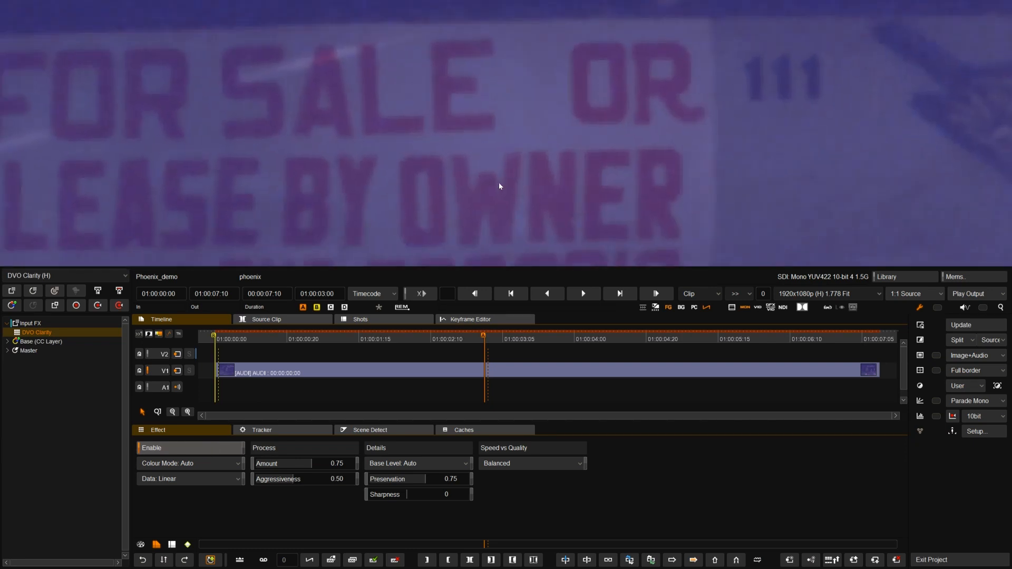
pyautogui.click(207, 448)
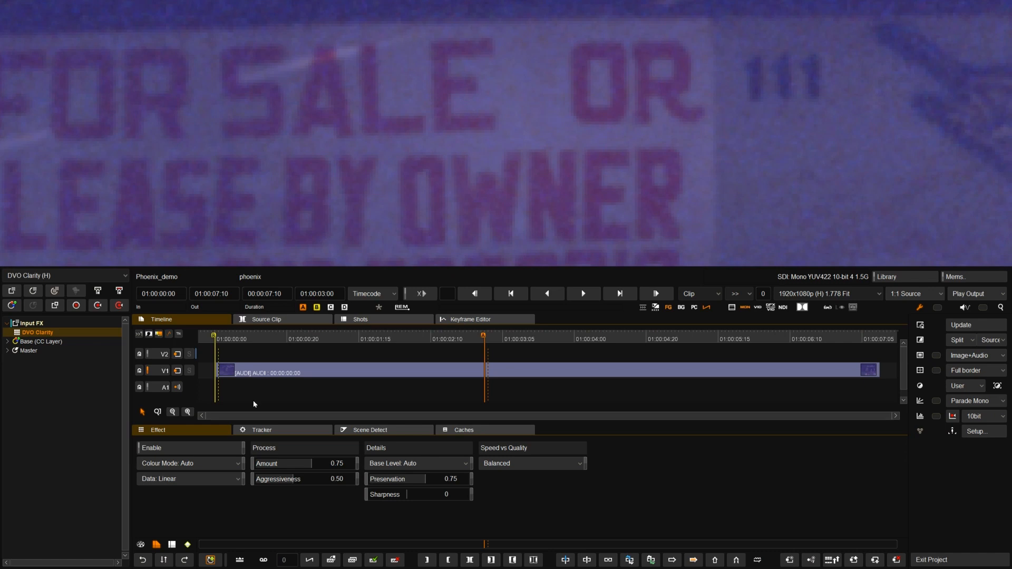
pyautogui.click(216, 450)
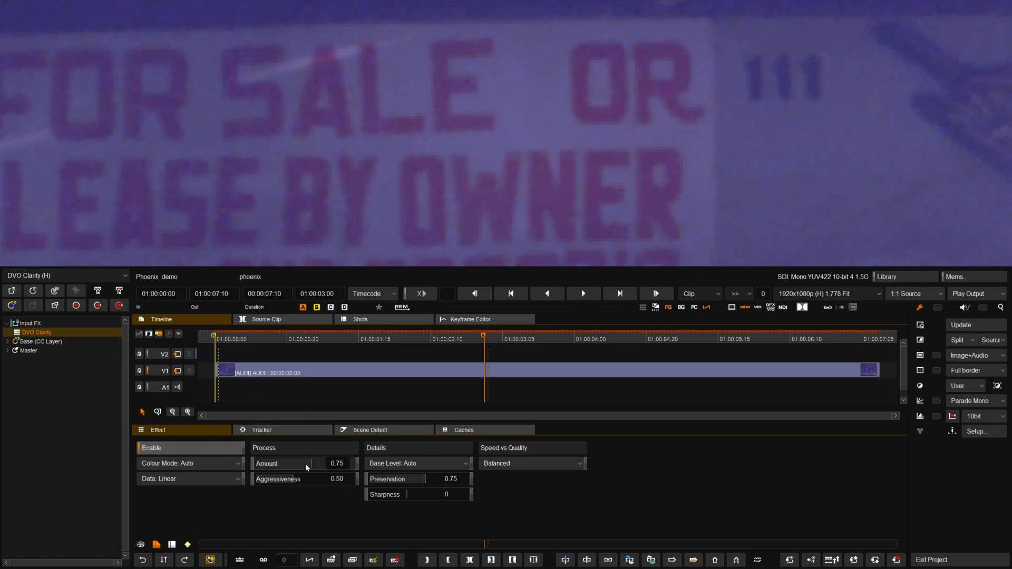
# Step: Set DVO Clarity's Amount to 0.85 and Sharpness to 1, and compare the sign with the effect disabled and enabled
pyautogui.moveTo(306, 468); pyautogui.dragTo(314, 469)
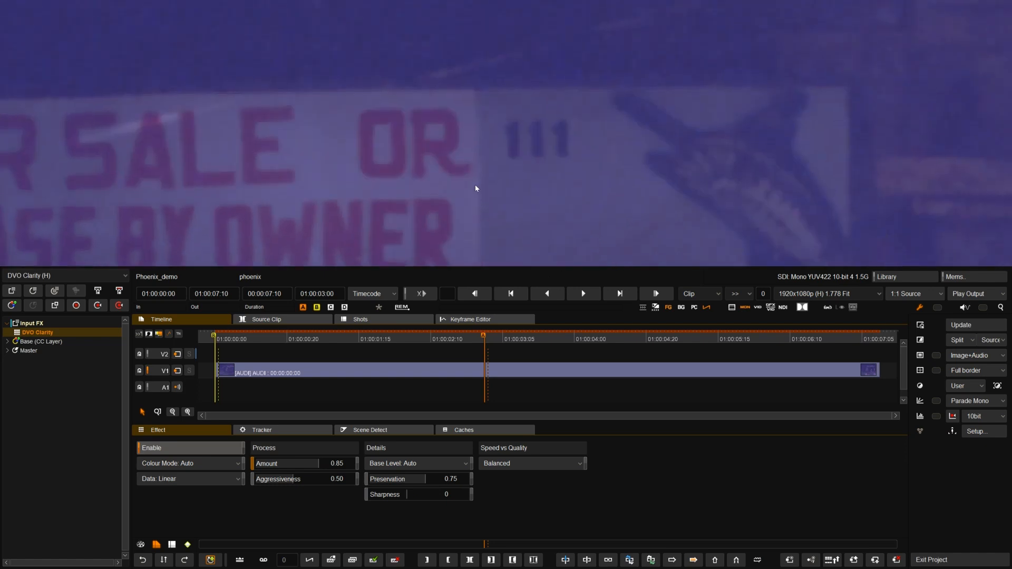
pyautogui.moveTo(422, 495); pyautogui.dragTo(296, 493)
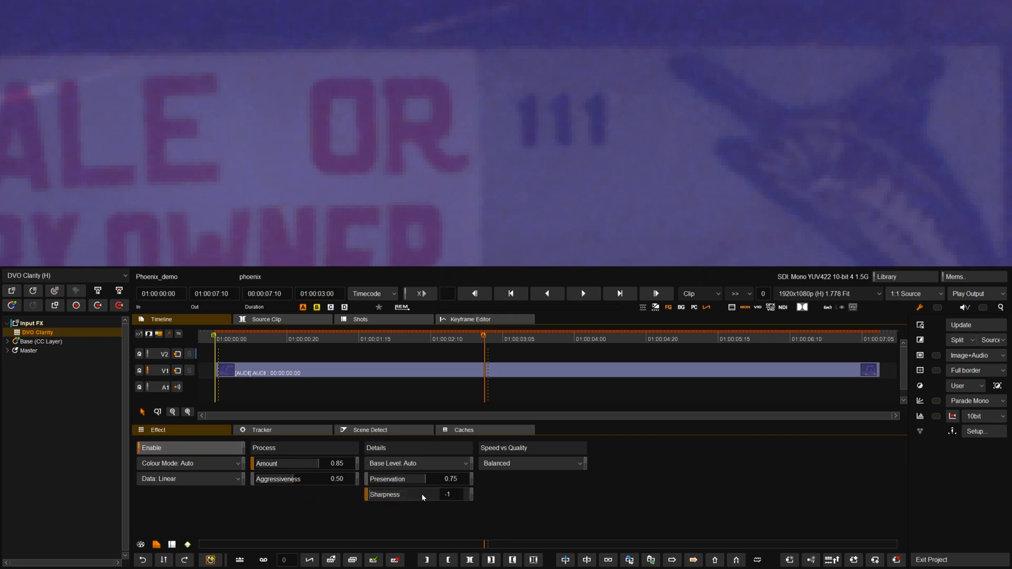
pyautogui.moveTo(421, 495); pyautogui.dragTo(563, 501)
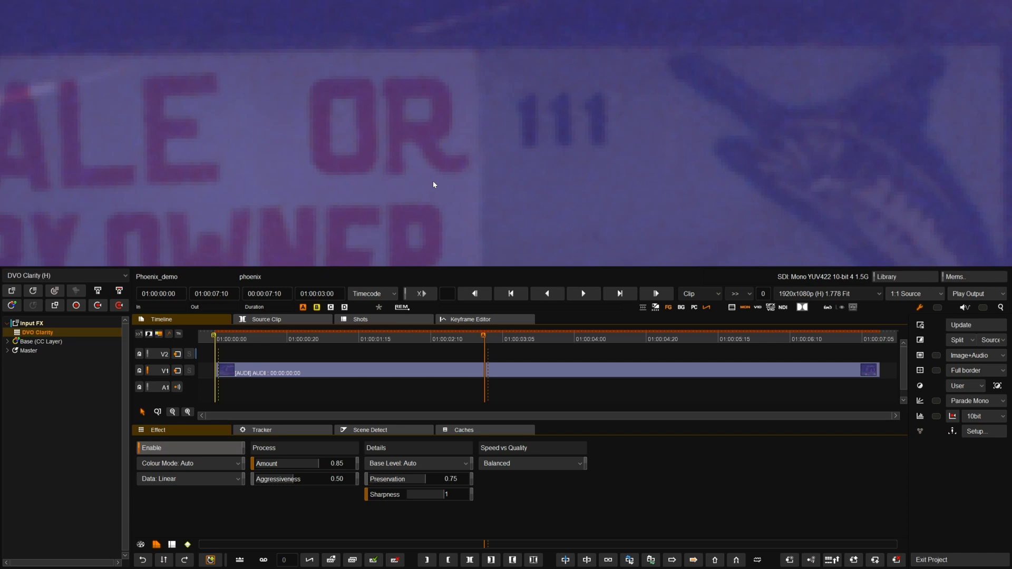
pyautogui.click(199, 453)
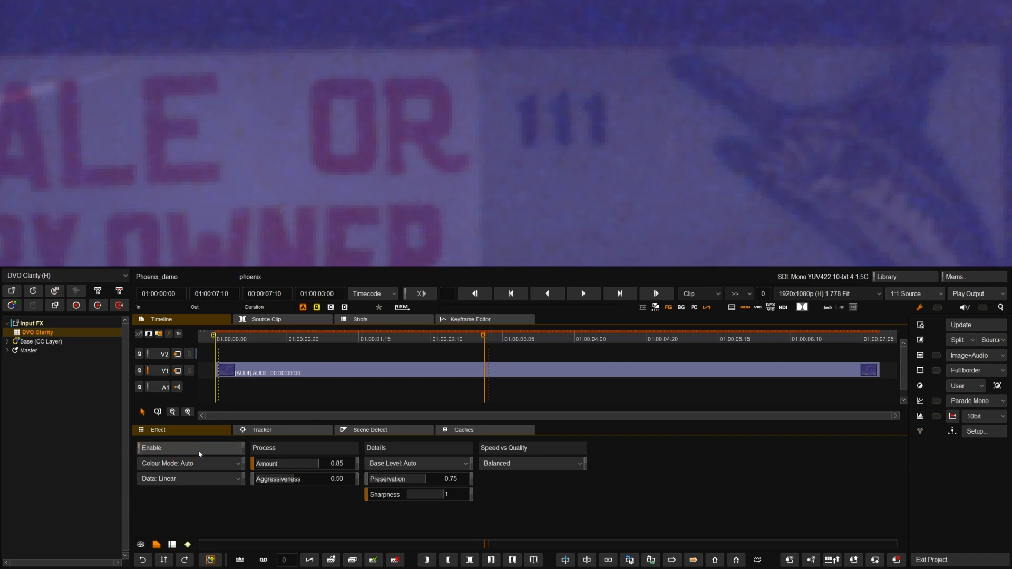
pyautogui.click(198, 452)
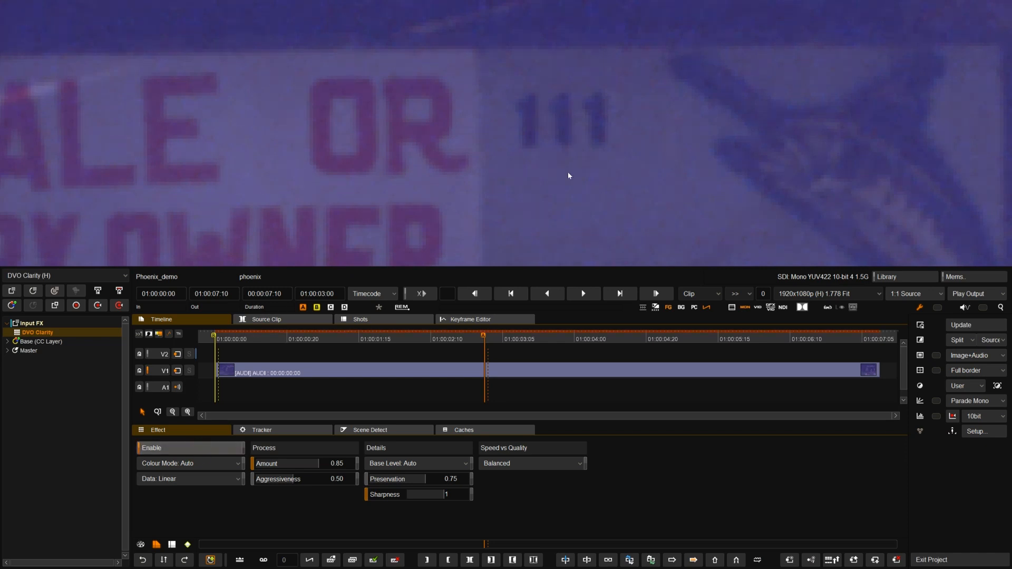
# Step: Enlarge the viewer and compare the untreated source with the processed output around the fish on the sign
pyautogui.press('f')
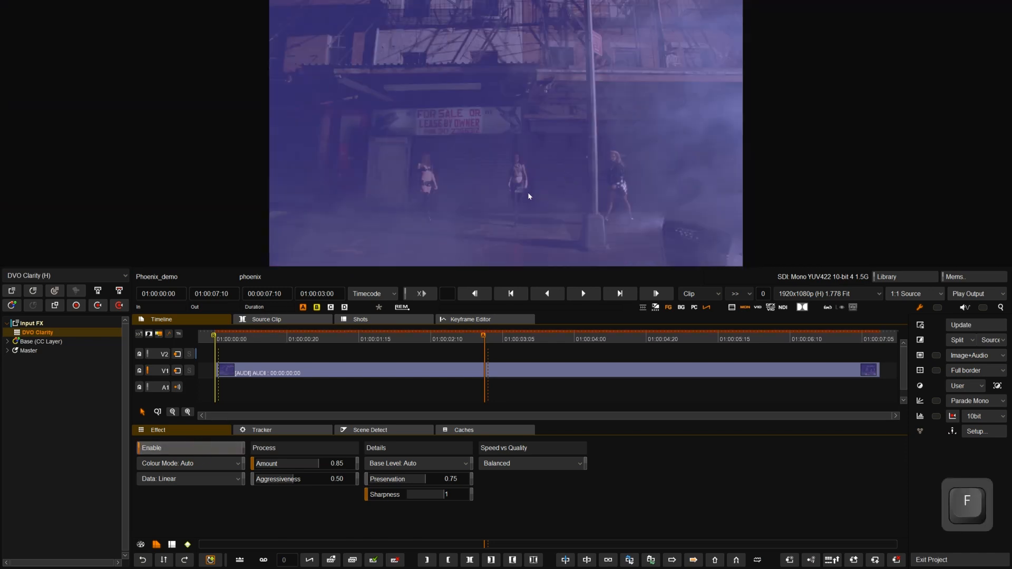
pyautogui.hotkey('ctrl', 'Tab')
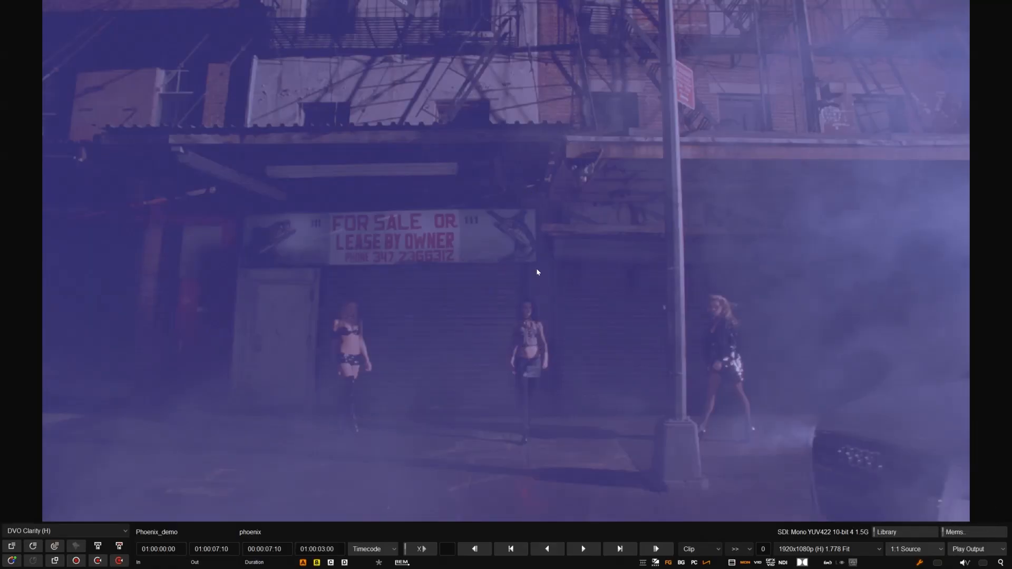
pyautogui.scroll(6, 537, 272)
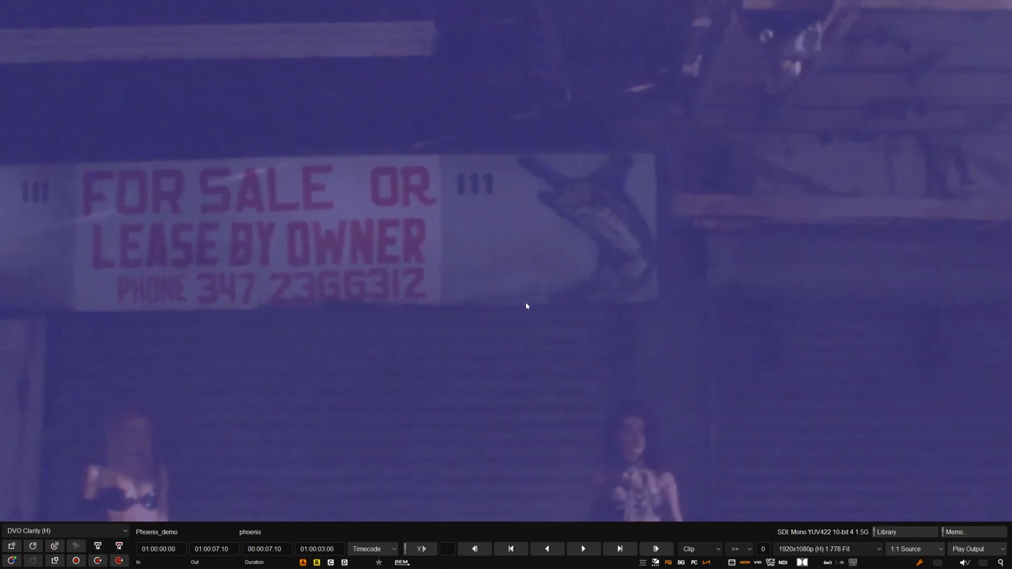
pyautogui.scroll(2, 526, 308)
pyautogui.scroll(-2, 489, 293)
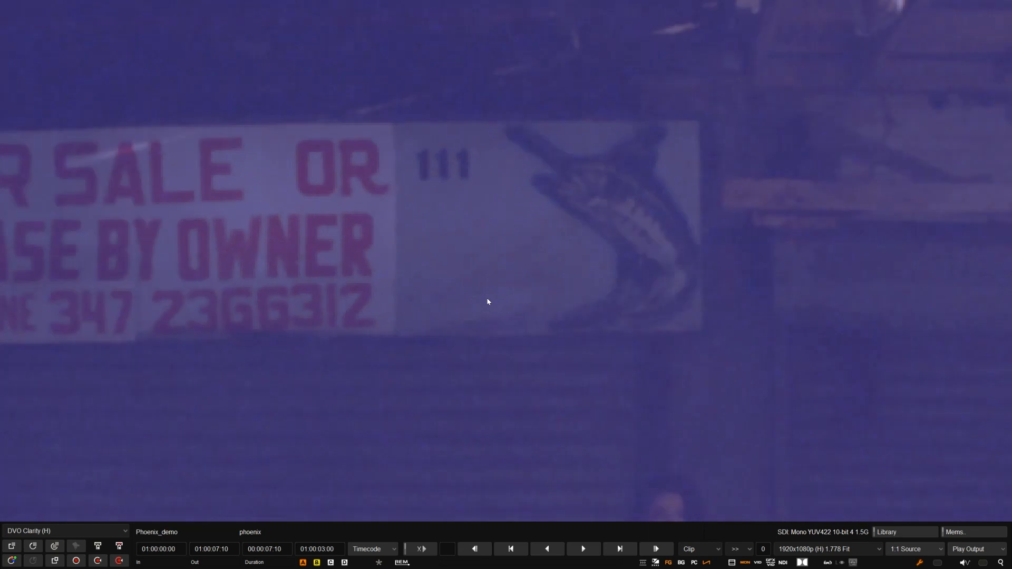
pyautogui.moveTo(502, 240); pyautogui.dragTo(458, 258)
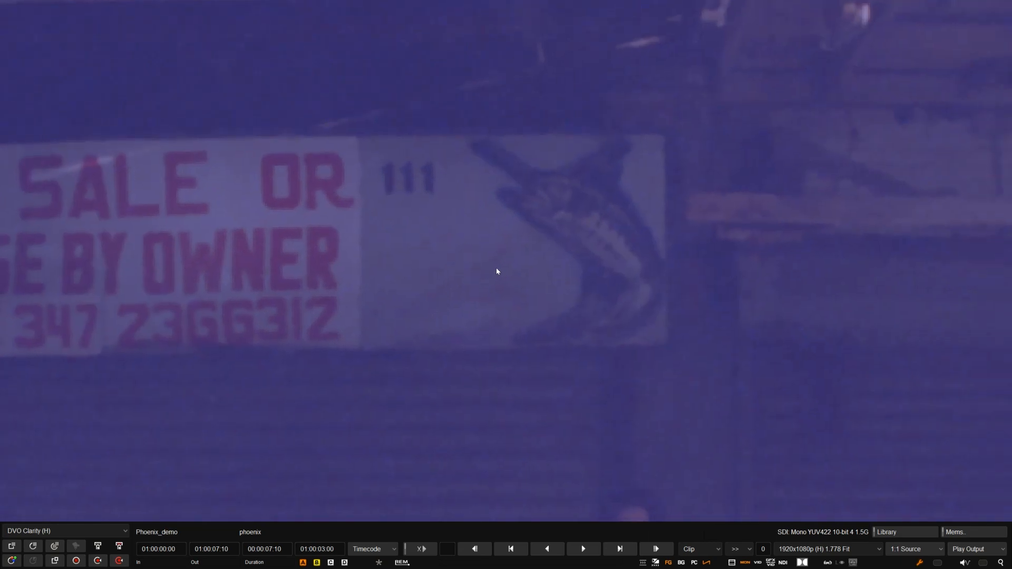
pyautogui.press('q')
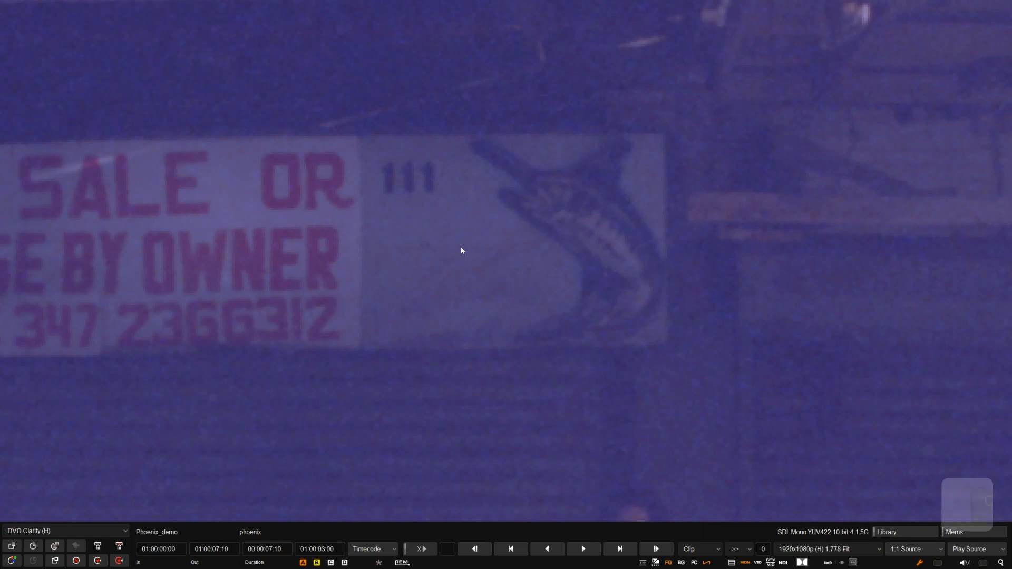
pyautogui.press('q')
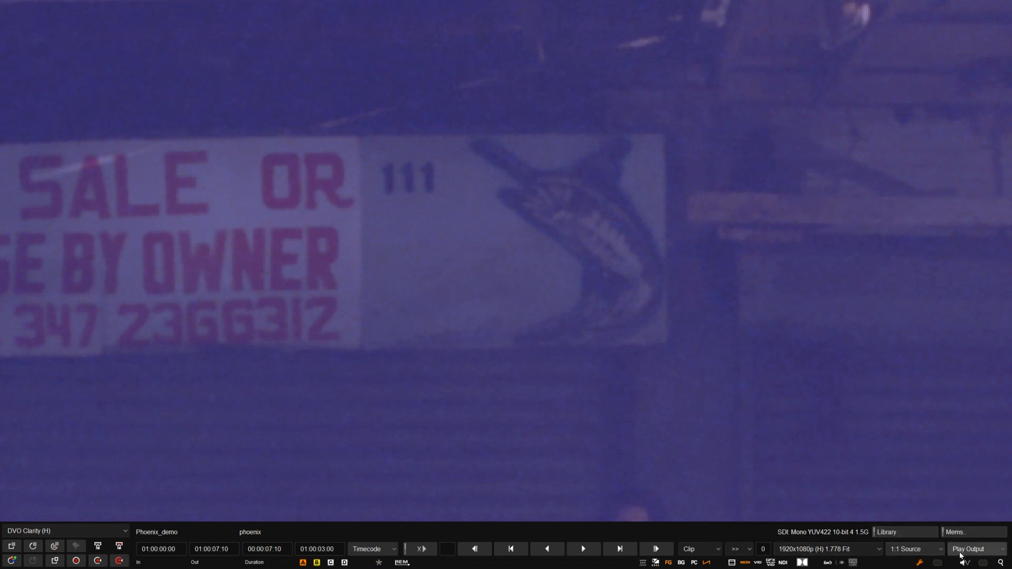
# Step: Switch the viewer to Play Source to examine the original noise, and return to the processed output
pyautogui.click(970, 549)
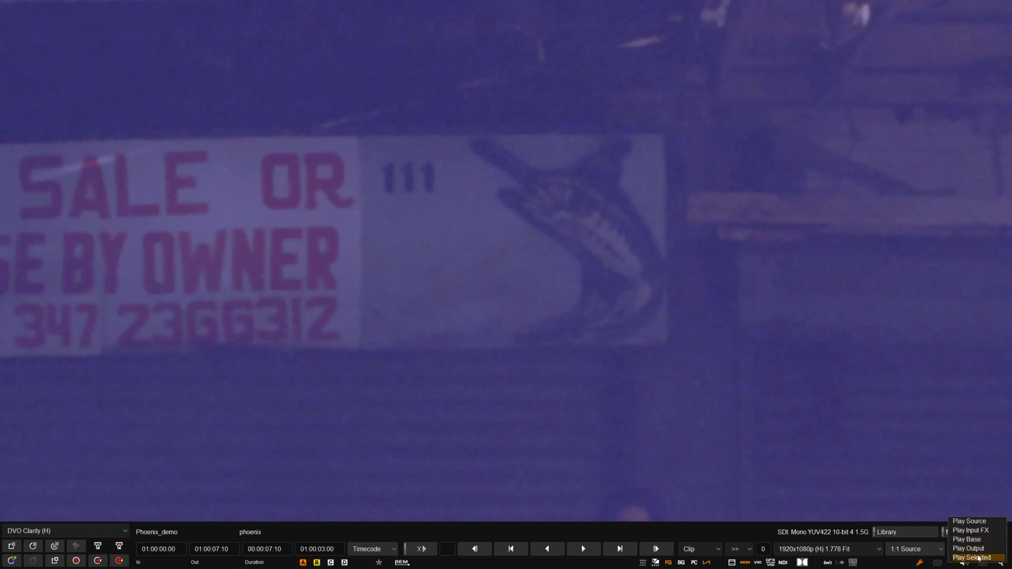
pyautogui.click(974, 525)
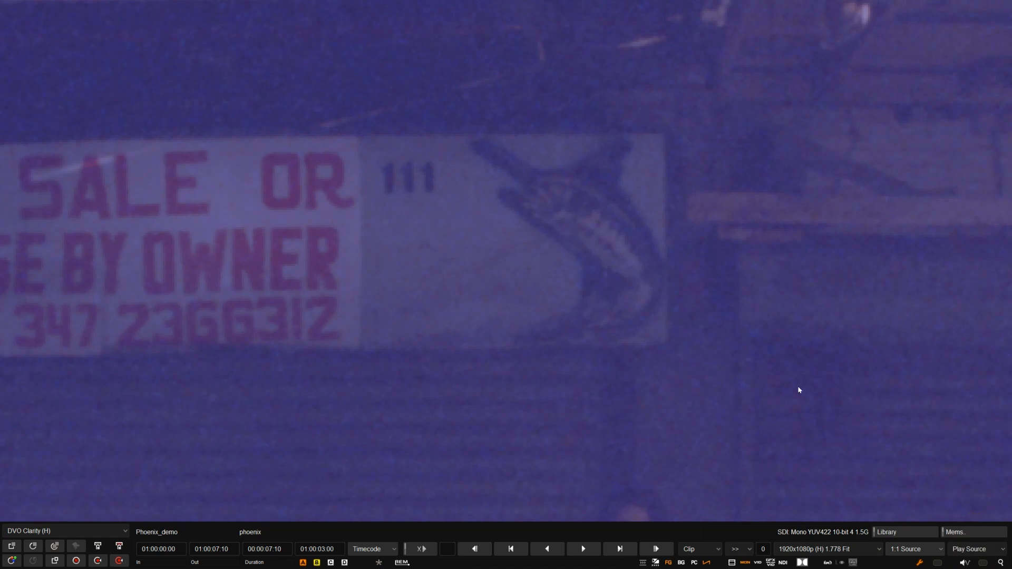
pyautogui.press('q')
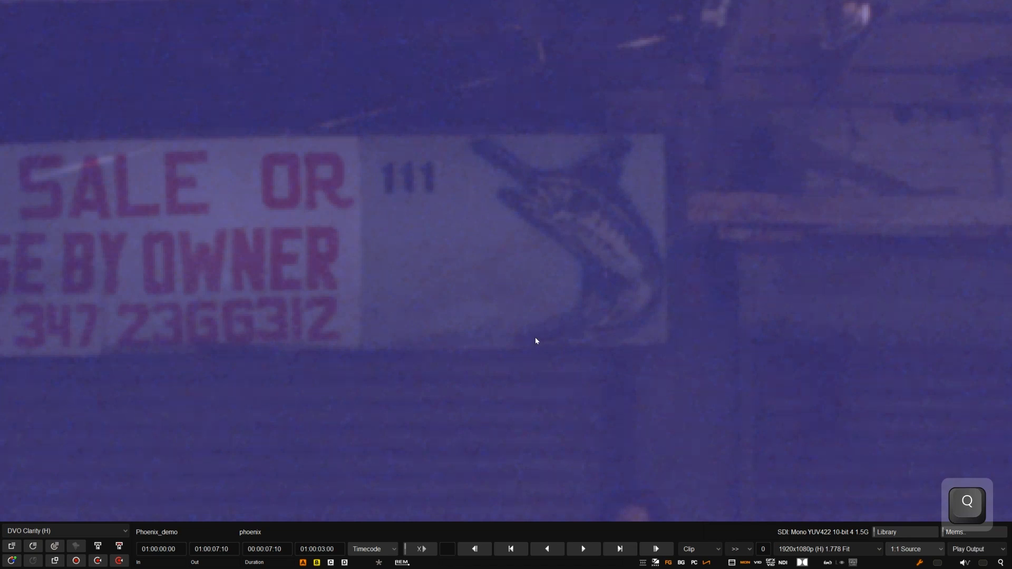
# Step: Restore the split layout with the whole frame visible and play the clip up to 01:00:04:21
pyautogui.hotkey('ctrl', 'Tab')
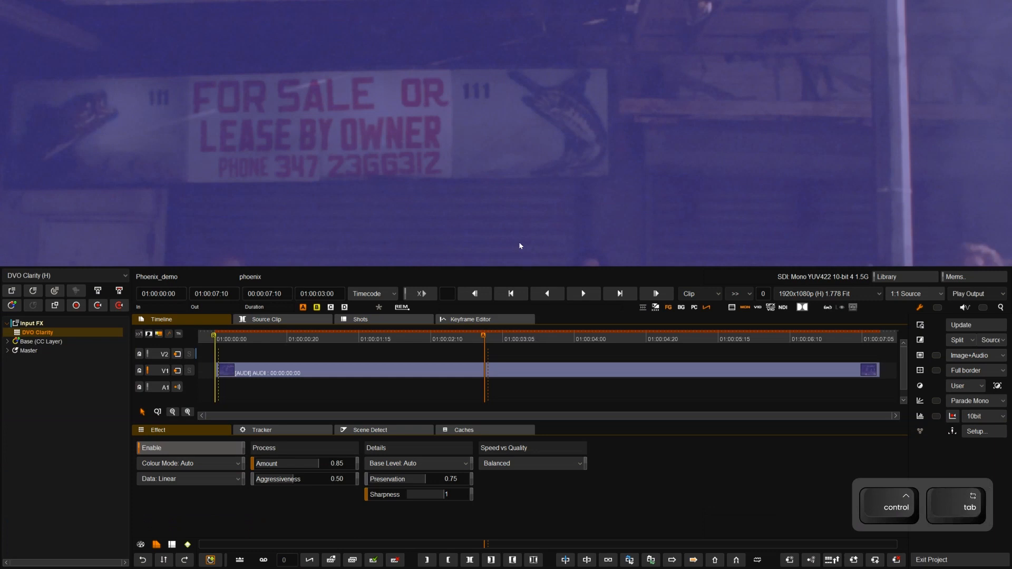
pyautogui.press('f')
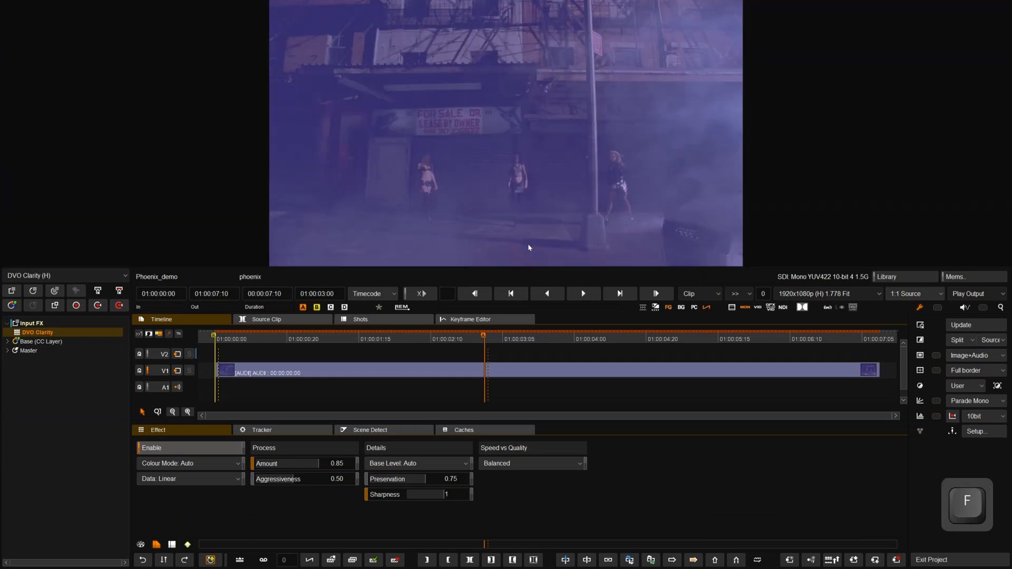
pyautogui.press('space')
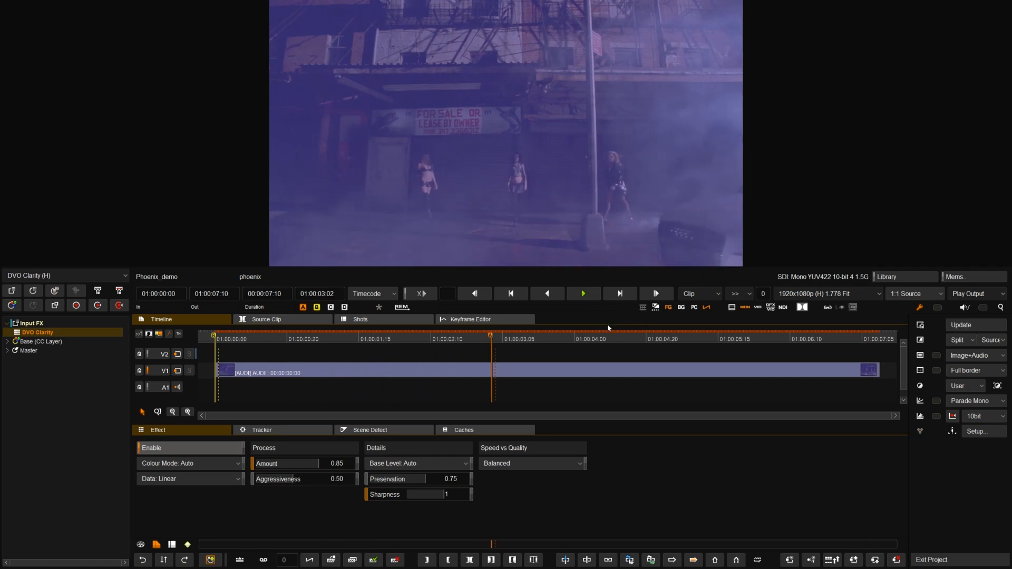
pyautogui.press('space')
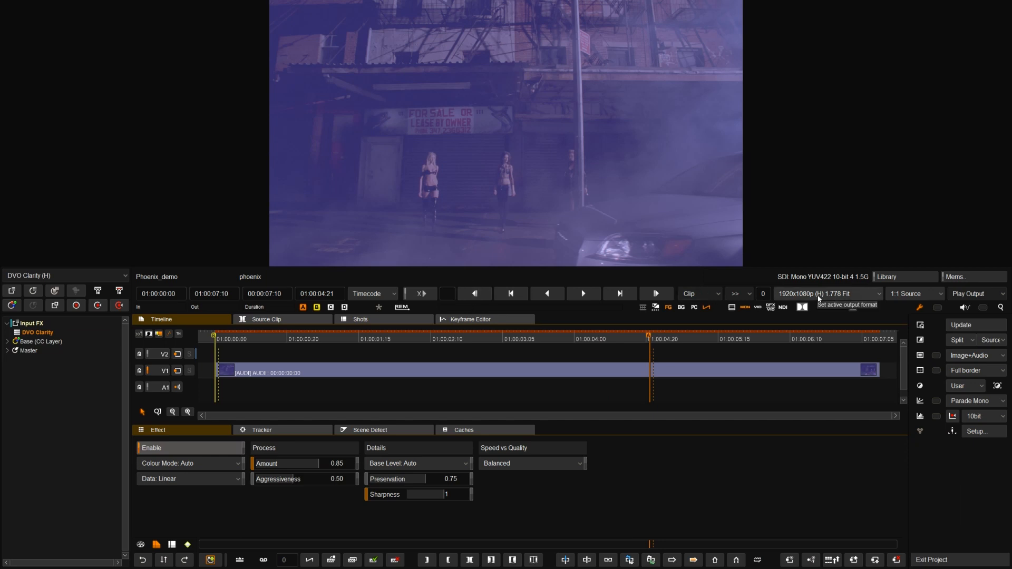
# Step: Review the half-float cache format options in the cache settings, keeping EXR: DWAB
pyautogui.click(504, 431)
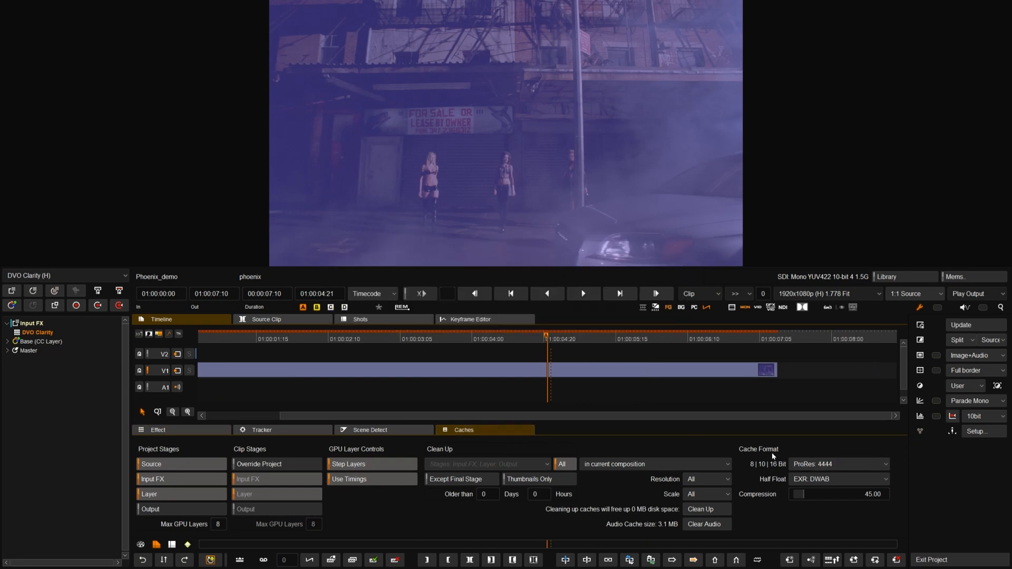
pyautogui.click(833, 480)
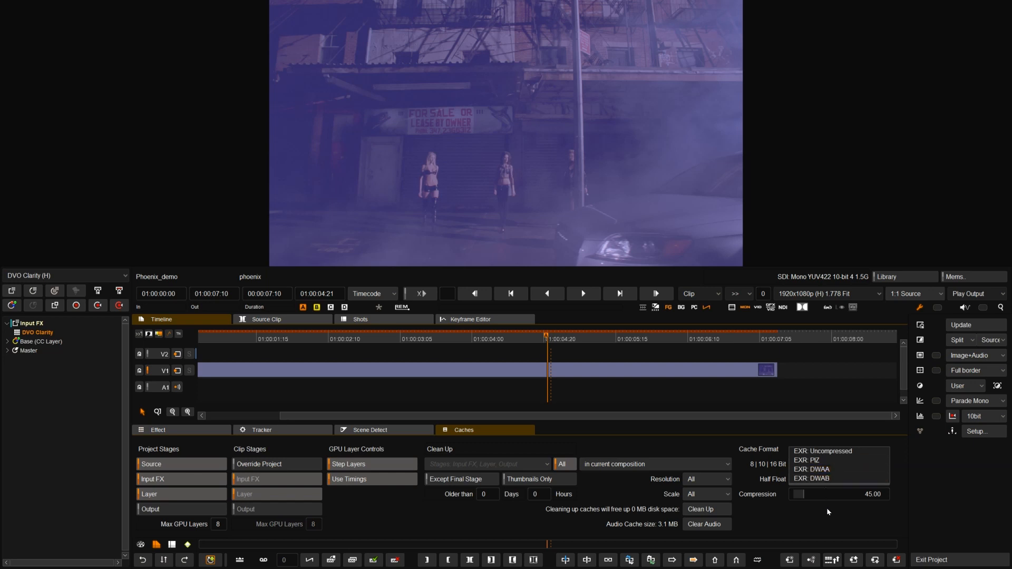
pyautogui.click(825, 479)
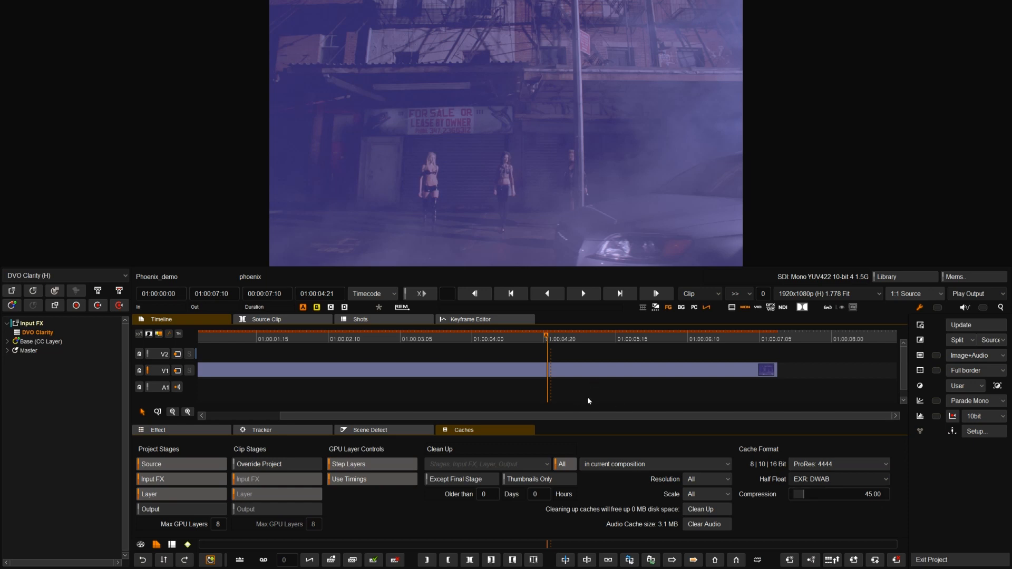
# Step: Play the clip up to 01:00:05:20 with foreground rendering switched off, and switch foreground rendering back on
pyautogui.click(668, 309)
pyautogui.press('space')
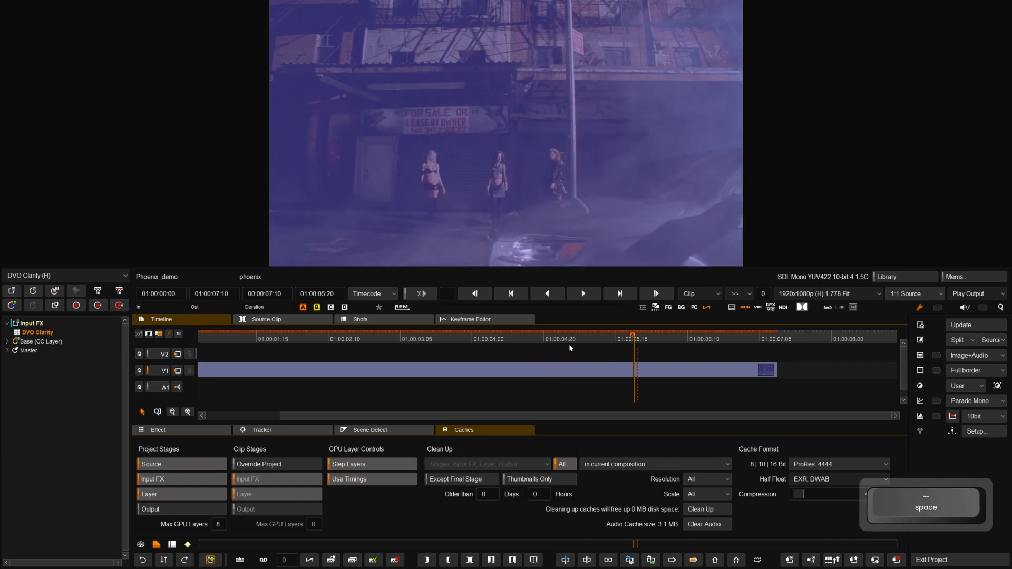
pyautogui.click(668, 309)
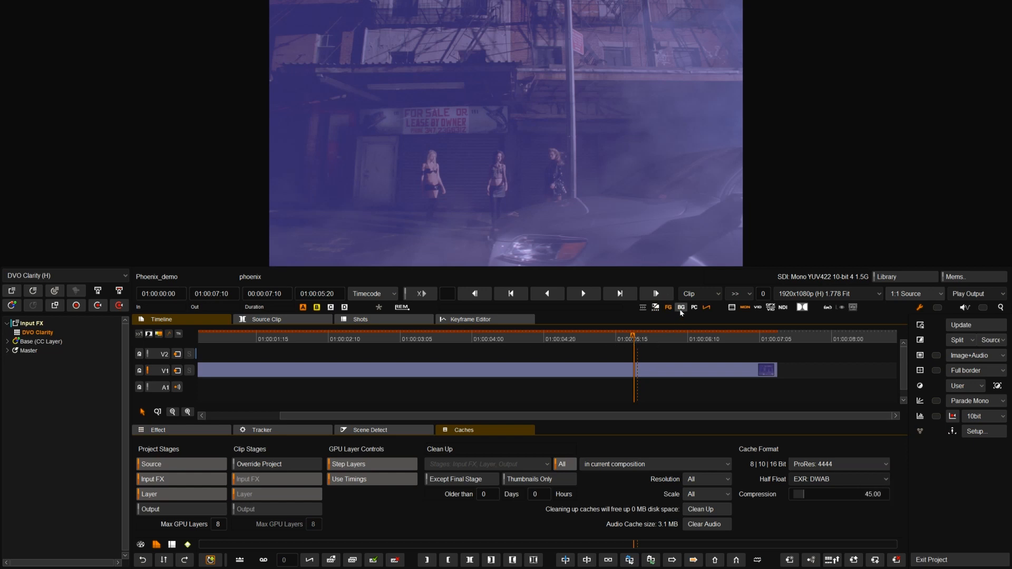
# Step: Show the entire clip in the timeline and switch on background rendering to cache it
pyautogui.click(662, 390)
pyautogui.press('g')
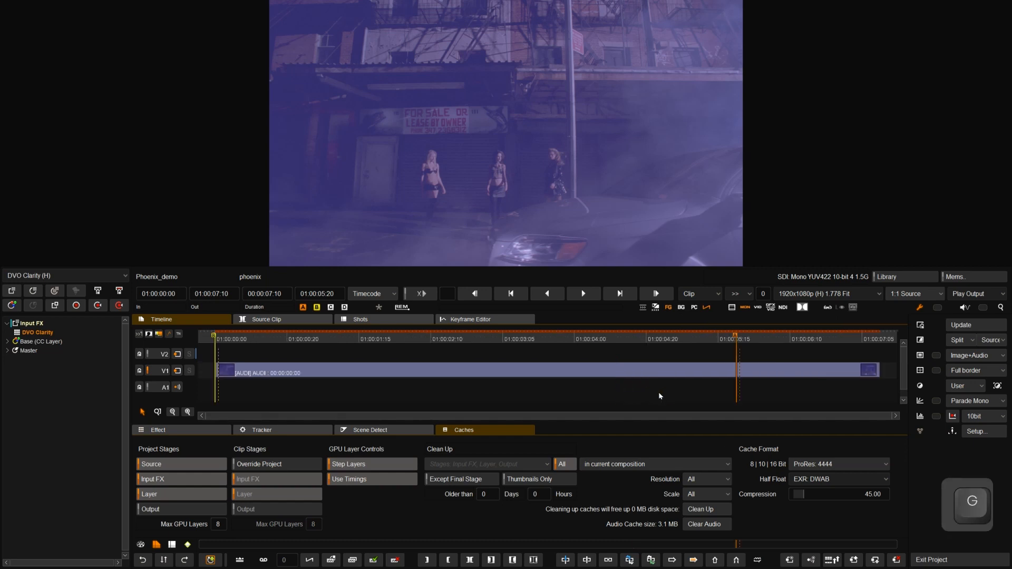
pyautogui.click(681, 308)
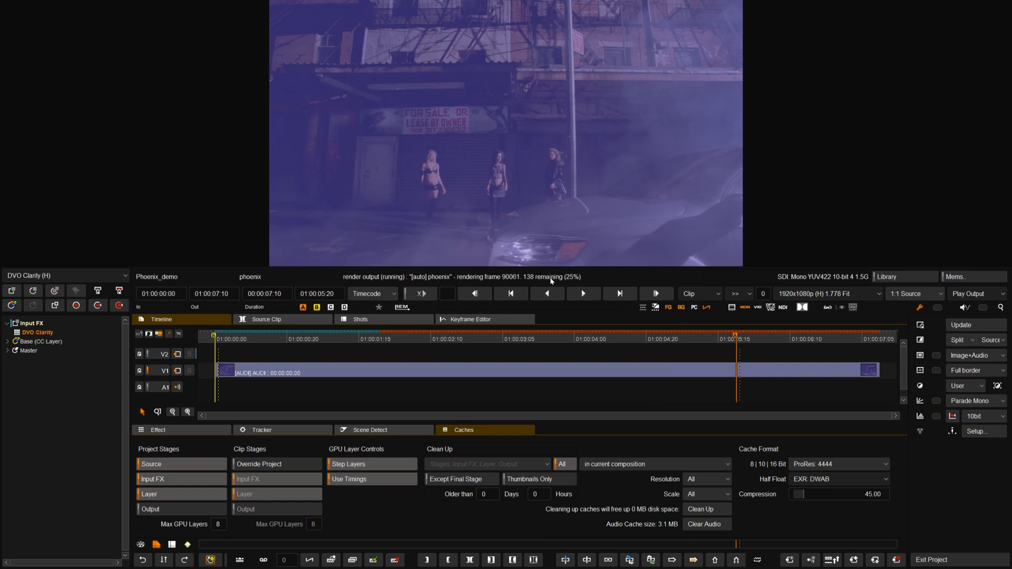
# Step: Check the background render's progress and FPS in the Task Manager, and return from the library to the viewer
pyautogui.click(925, 277)
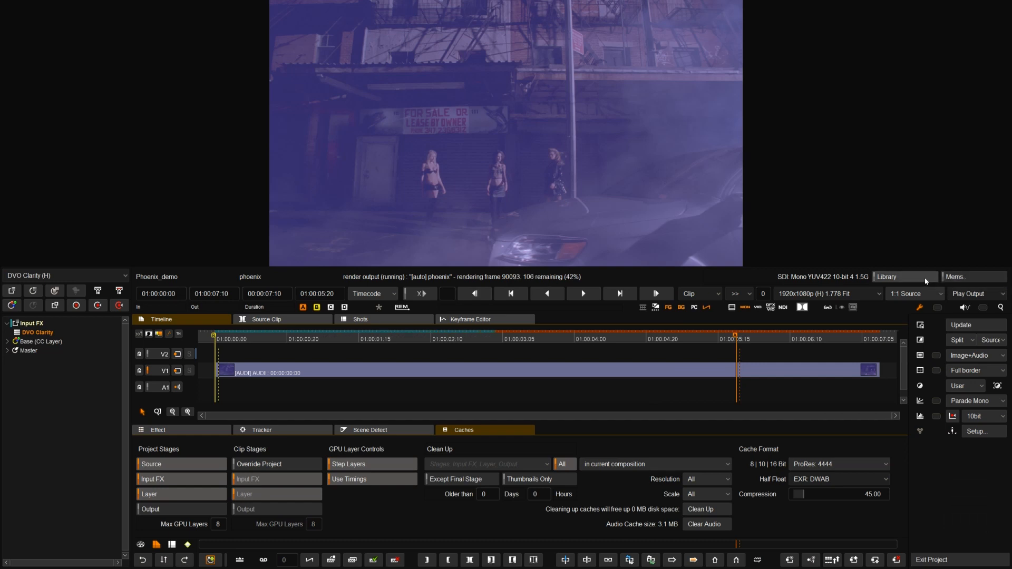
pyautogui.click(957, 253)
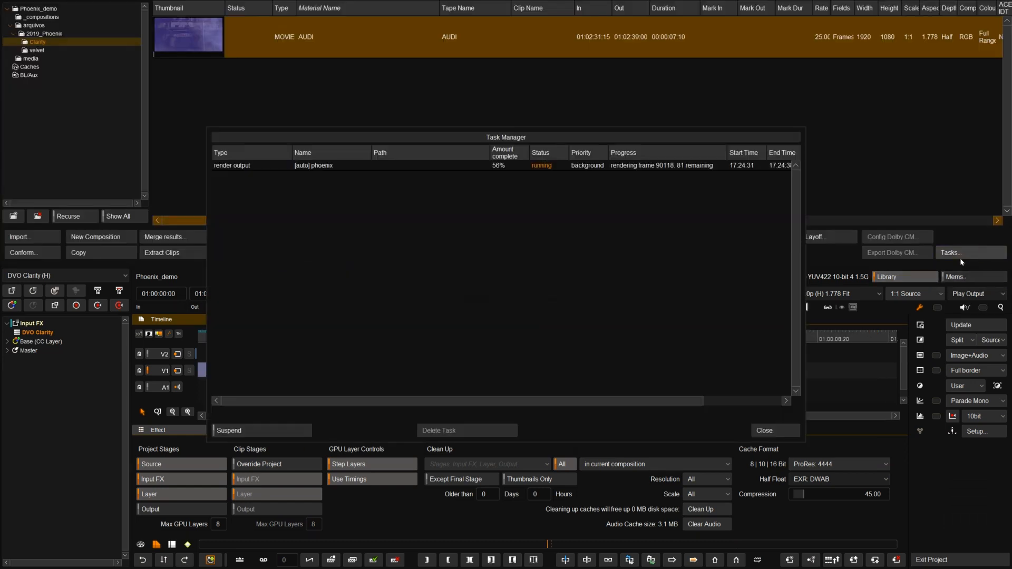
pyautogui.click(732, 400)
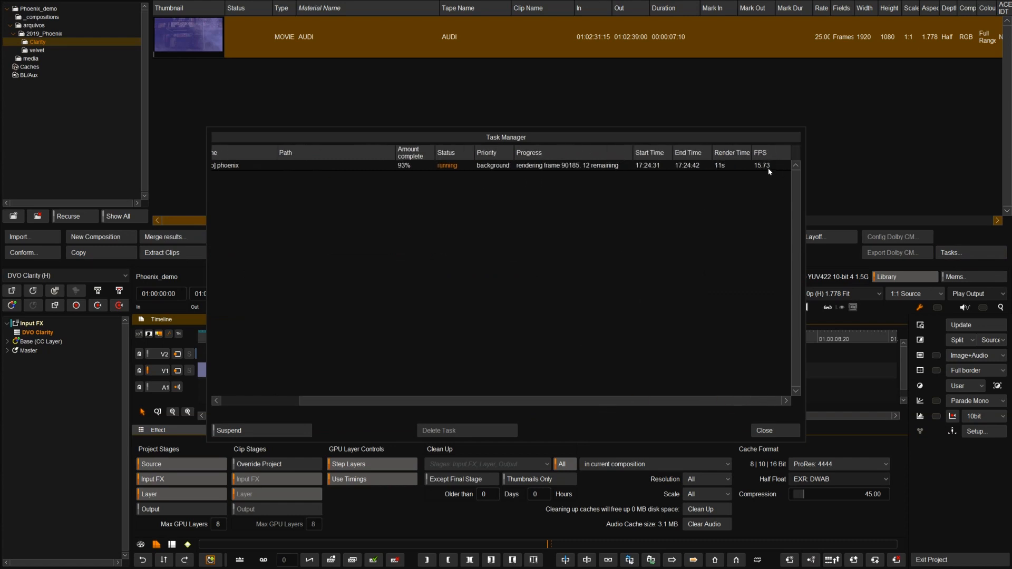
pyautogui.click(765, 432)
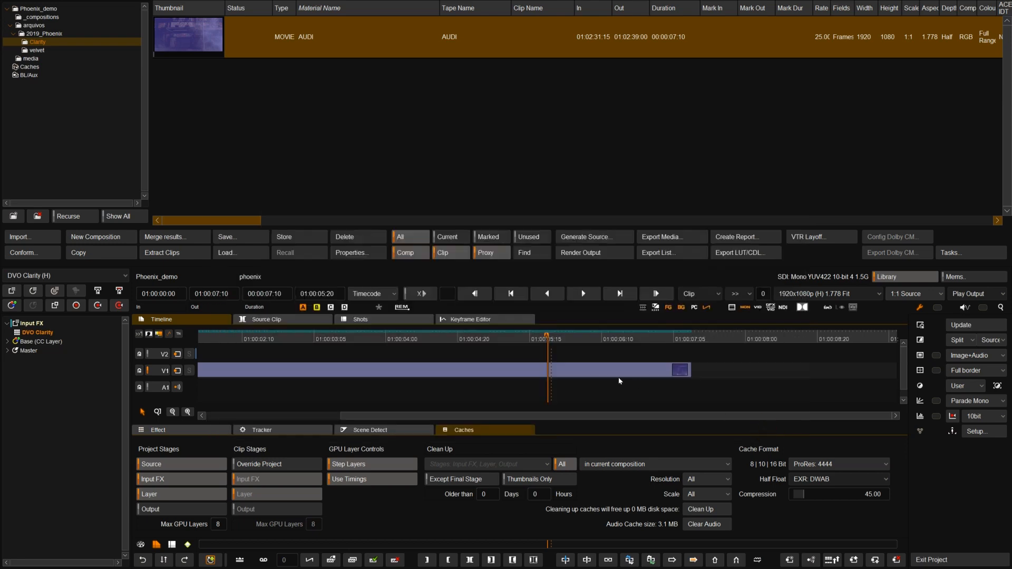
pyautogui.click(906, 278)
pyautogui.press('F1')
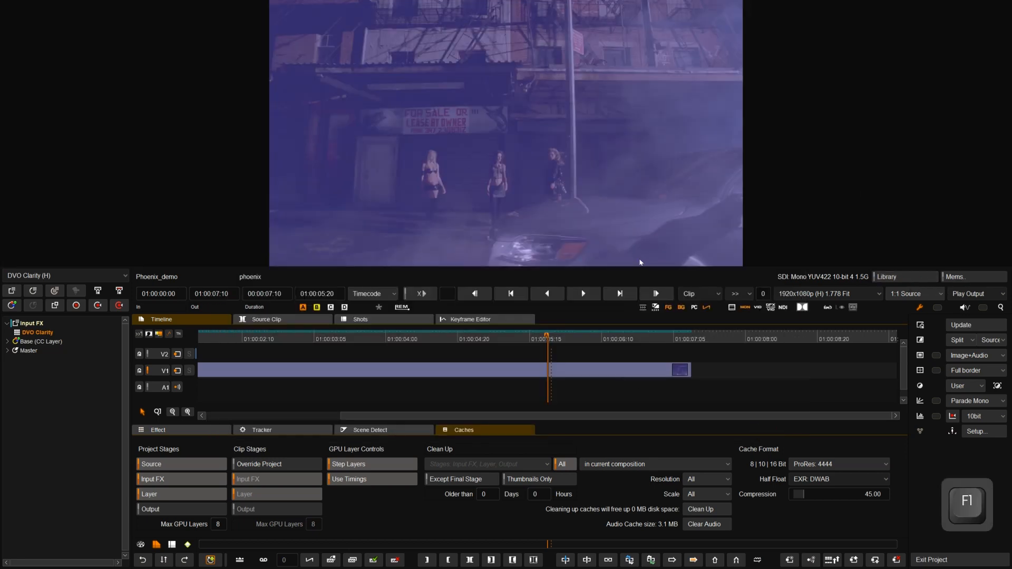
# Step: Play the cached clip, briefly in full screen, stop at 01:00:01:06 and inspect the area below the sign up close
pyautogui.press('f')
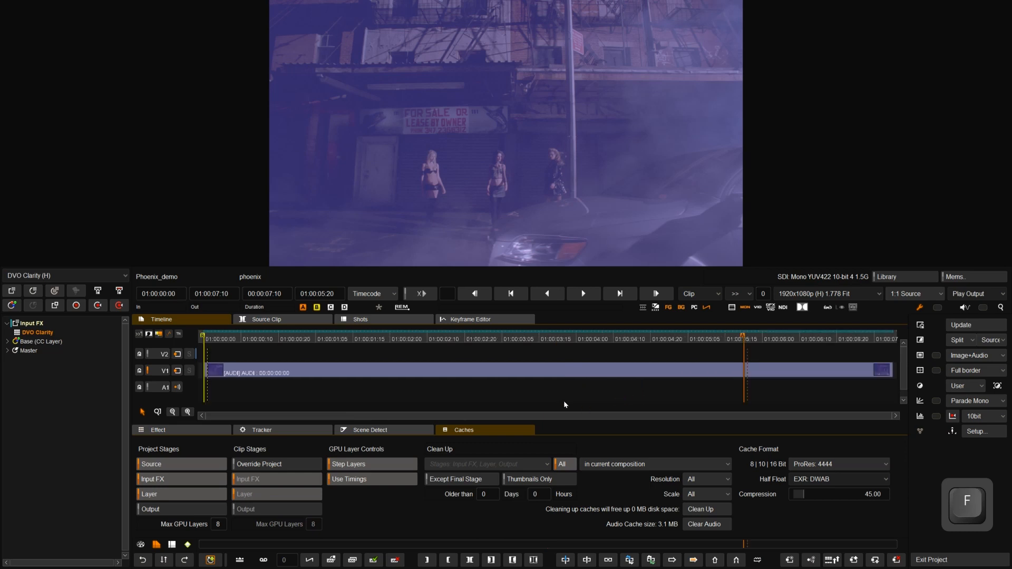
pyautogui.press('space')
pyautogui.press('Tab')
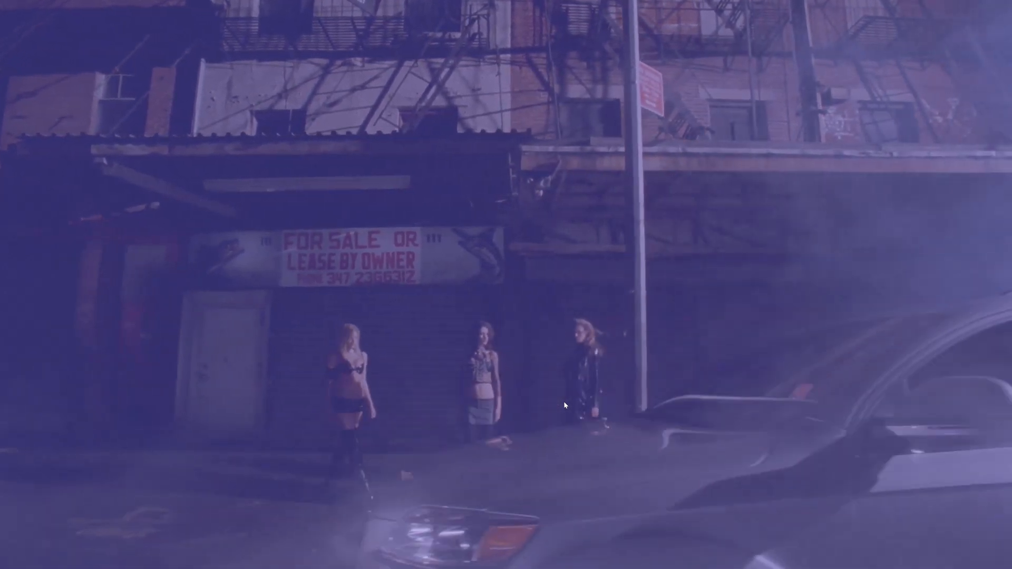
pyautogui.press('Tab')
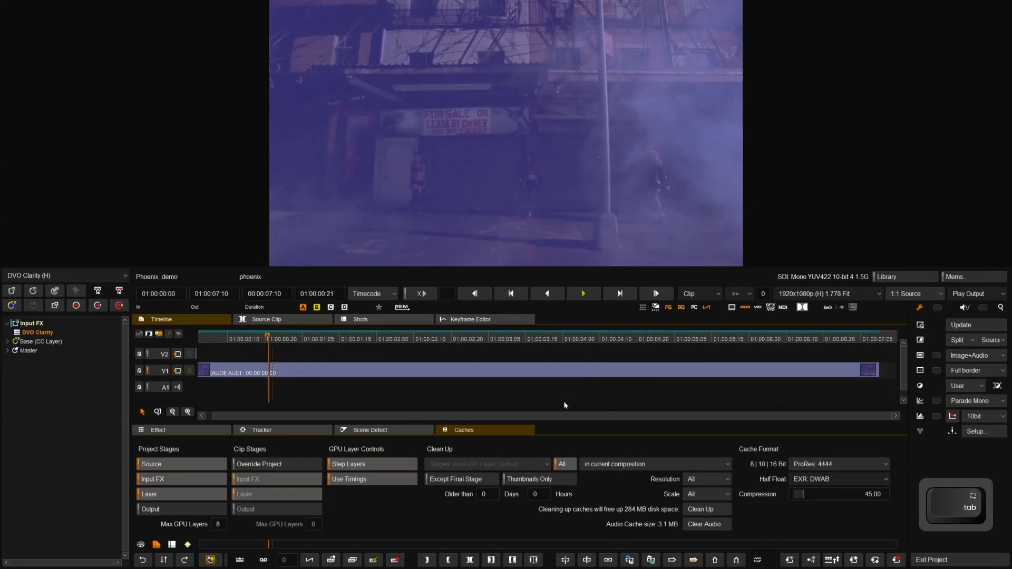
pyautogui.press('space')
pyautogui.scroll(6, 517, 156)
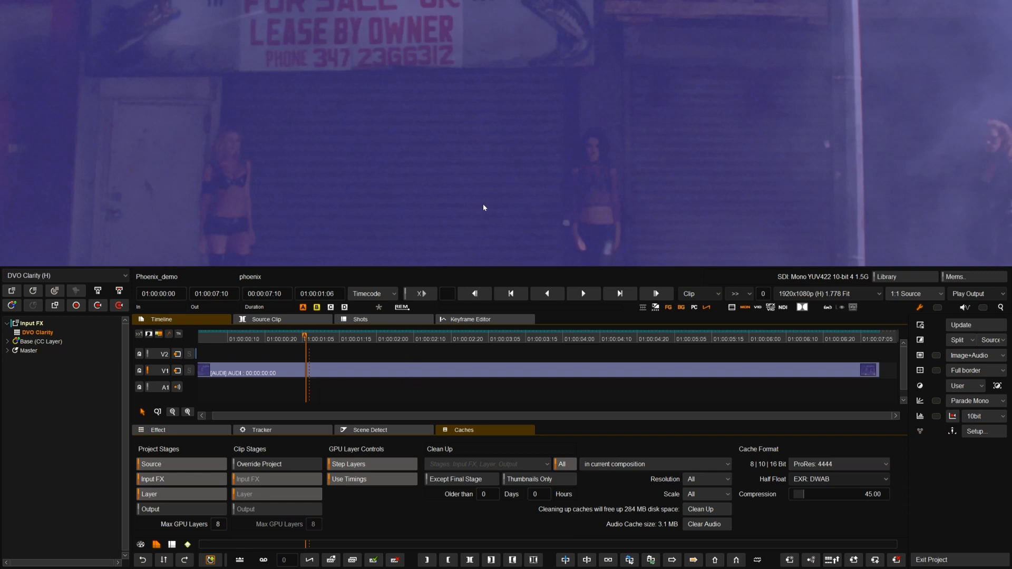
# Step: Play the clip up to 01:00:02:21 and return from the cache settings to the DVO Clarity parameters, with the entire clip in the timeline
pyautogui.press('space')
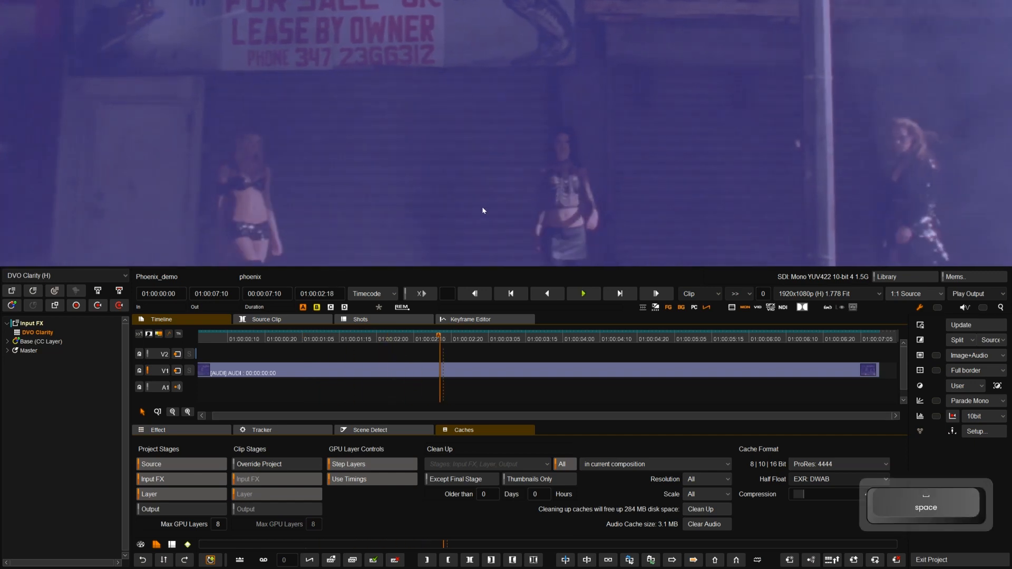
pyautogui.press('space')
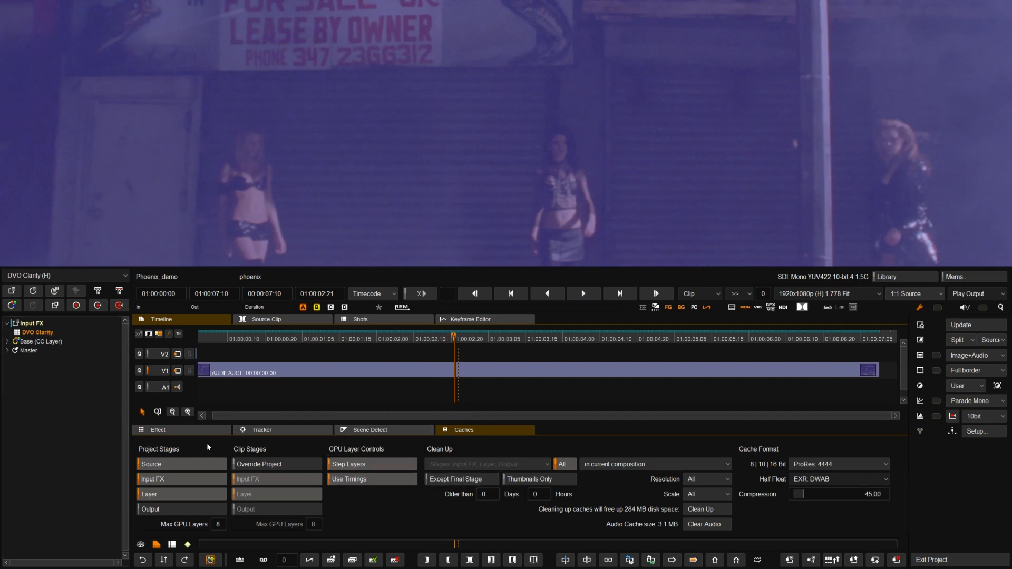
pyautogui.click(185, 430)
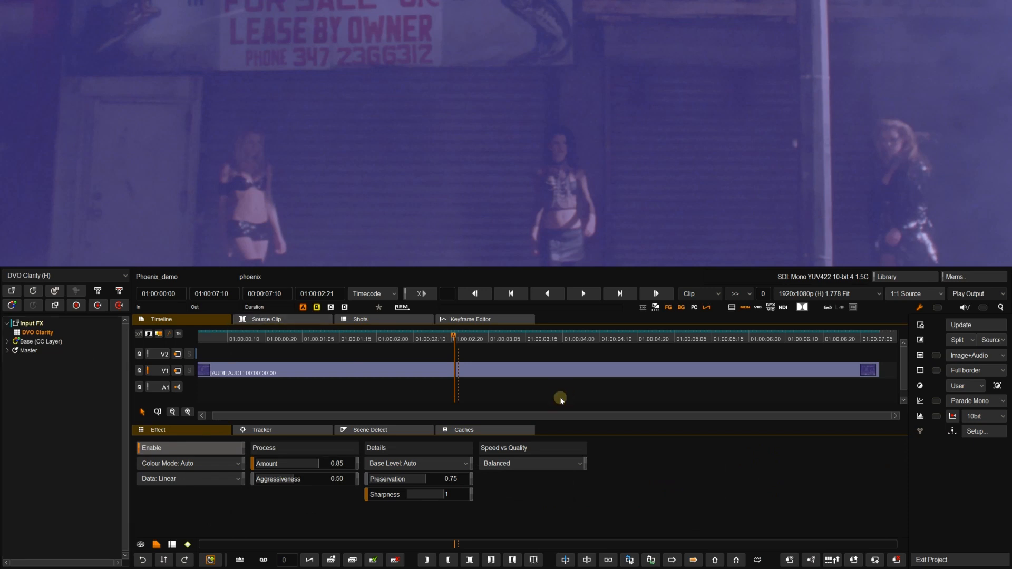
pyautogui.press('f')
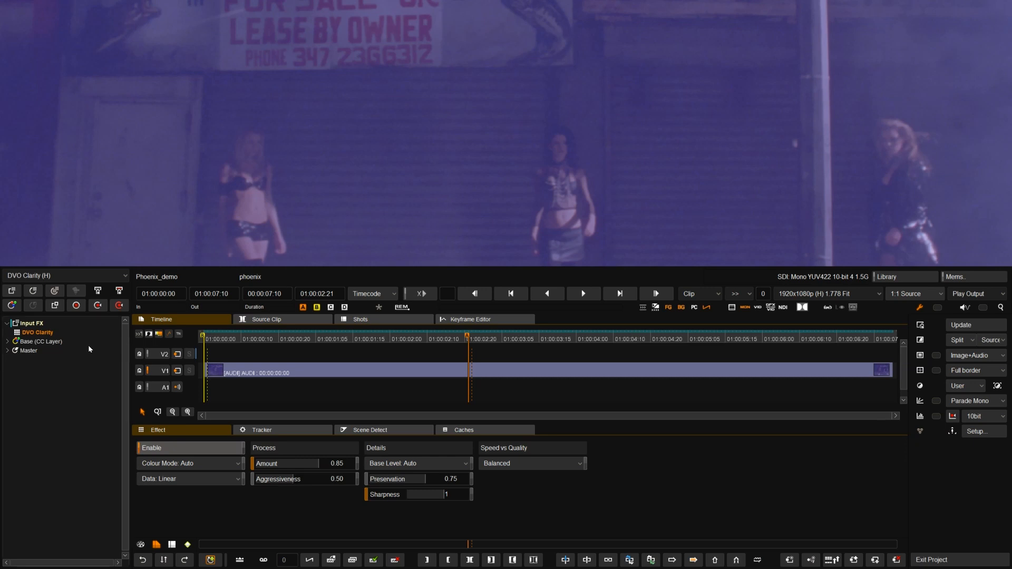
# Step: Shift the base layer's Lift Gamma Gain offset away from blue to red 0.011, green 0.043 and blue -0.043, with the whole frame in view
pyautogui.doubleClick(25, 343)
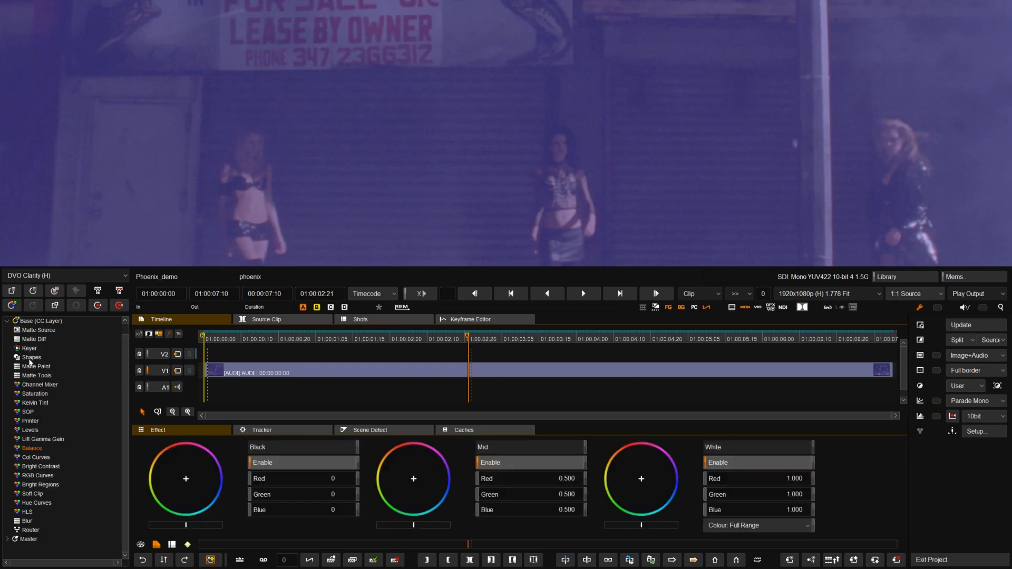
pyautogui.click(56, 440)
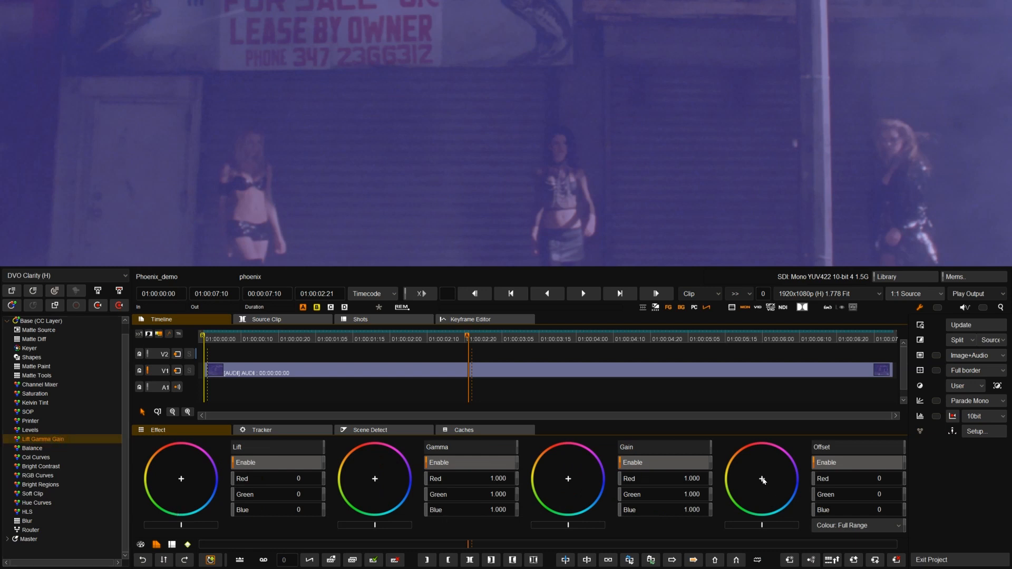
pyautogui.moveTo(762, 481); pyautogui.dragTo(671, 508)
pyautogui.scroll(-3, 622, 206)
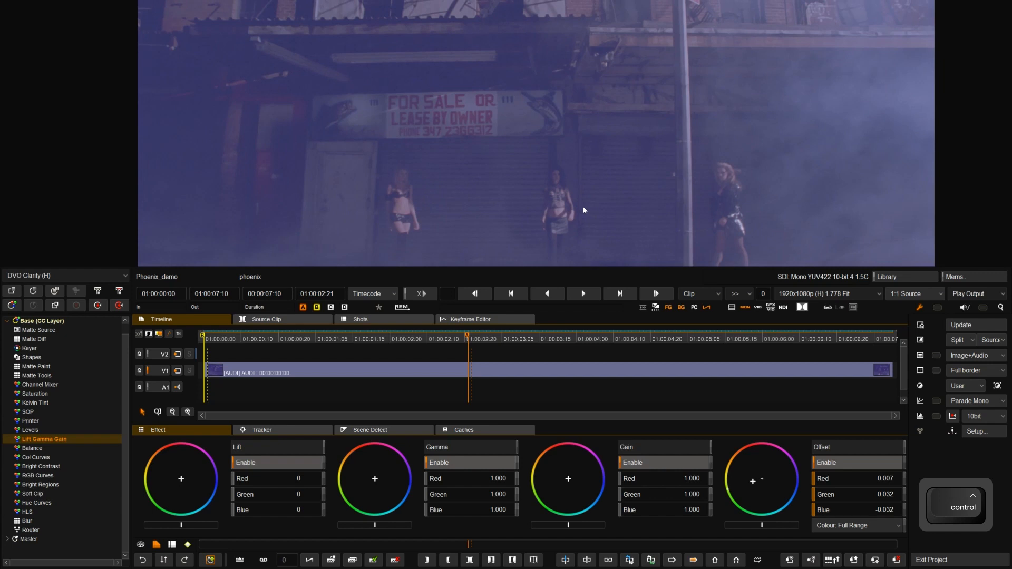
pyautogui.press('f')
pyautogui.moveTo(740, 478)
pyautogui.mouseDown()
pyautogui.moveTo(734, 504)
pyautogui.moveTo(732, 484)
pyautogui.moveTo(724, 490)
pyautogui.mouseUp()
pyautogui.press('q')
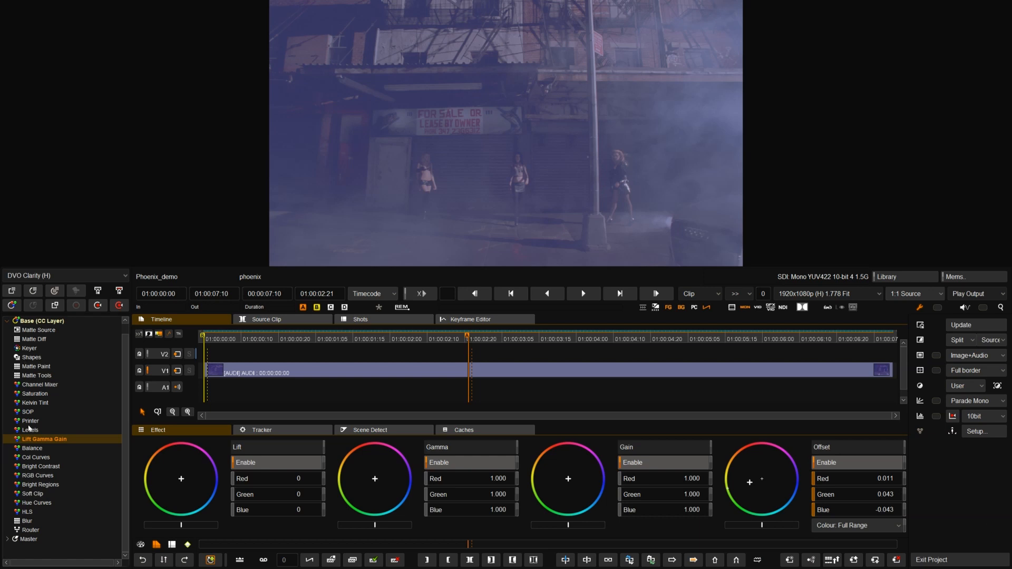
# Step: Raise the Bright Contrast contrast to 0.435 on all channels and set its pivot to 0.439
pyautogui.click(51, 467)
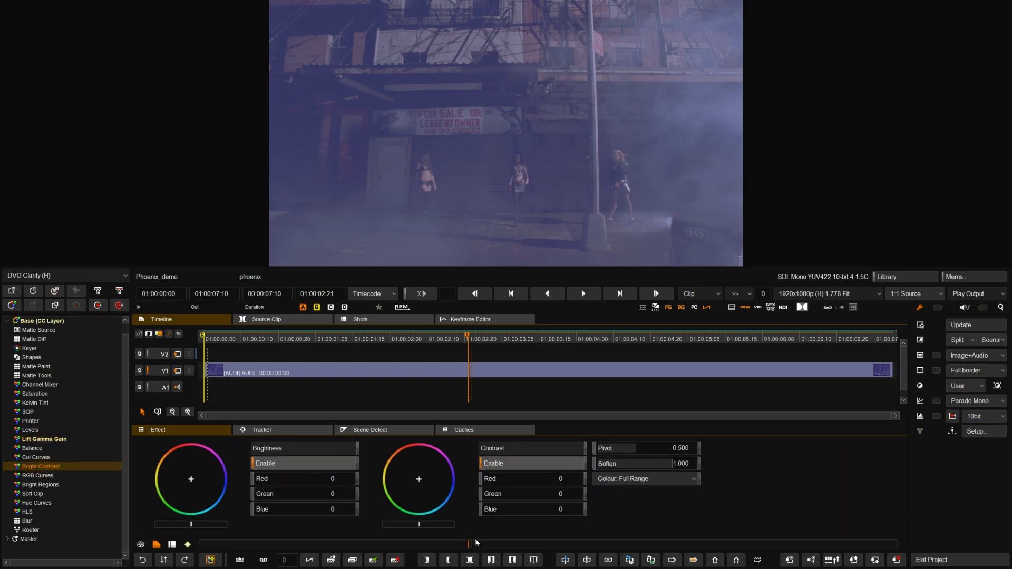
pyautogui.moveTo(418, 524); pyautogui.dragTo(435, 524)
pyautogui.moveTo(654, 453); pyautogui.dragTo(625, 451)
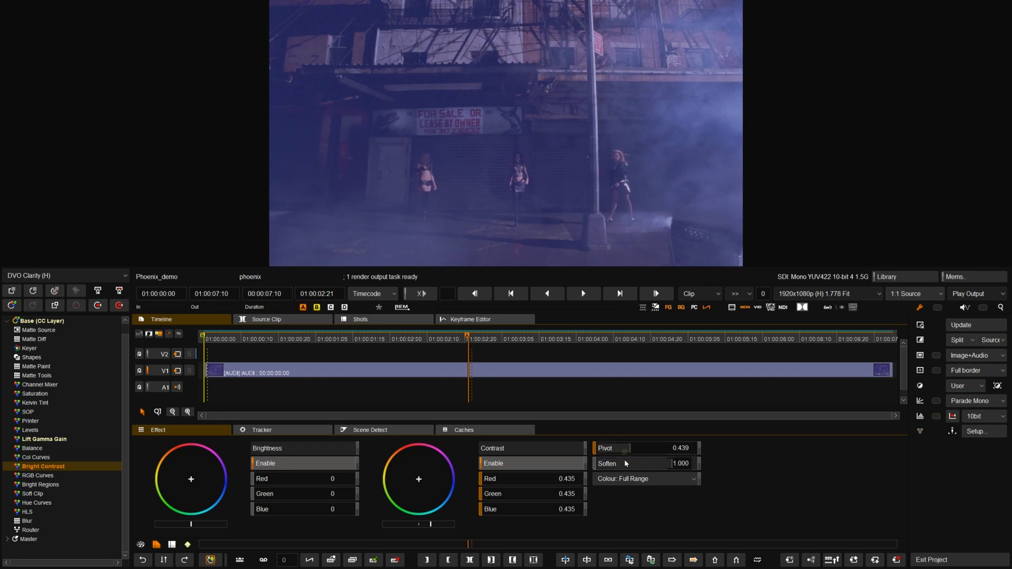
# Step: Refine the Lift Gamma Gain offset to red 0.029, green 0.052, blue -0.075 and lower the lift to -0.008 on all channels
pyautogui.click(53, 439)
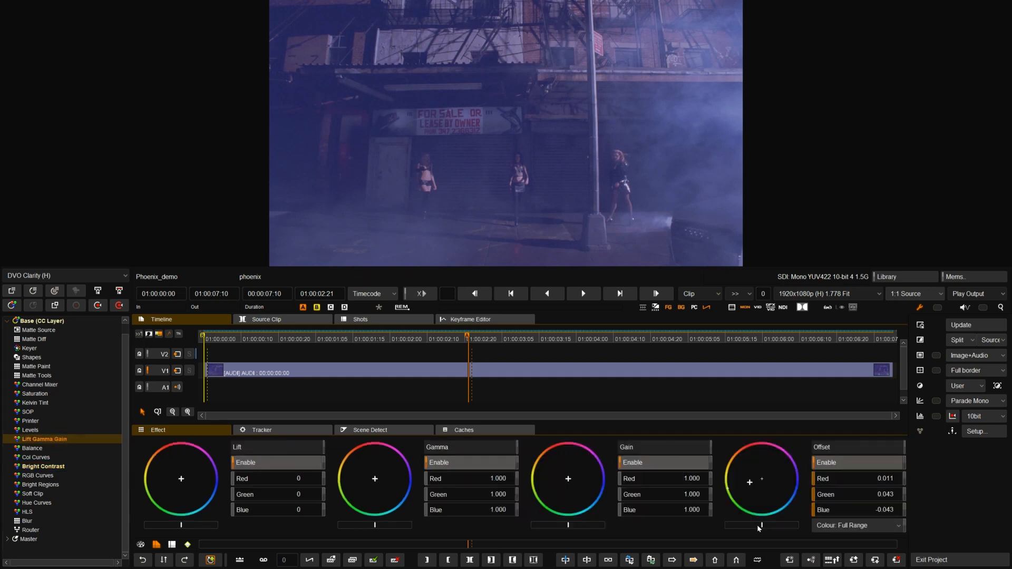
pyautogui.moveTo(761, 526); pyautogui.dragTo(760, 526)
pyautogui.moveTo(745, 480); pyautogui.dragTo(685, 463)
pyautogui.moveTo(181, 525); pyautogui.dragTo(177, 528)
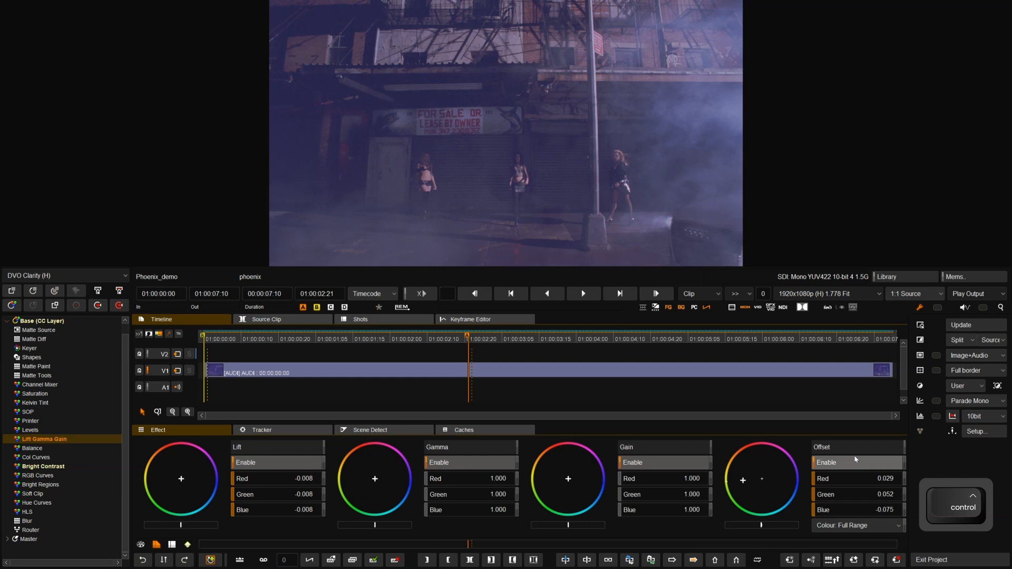
# Step: Show the video scope over the viewer and set it to Parade RGB
pyautogui.click(920, 416)
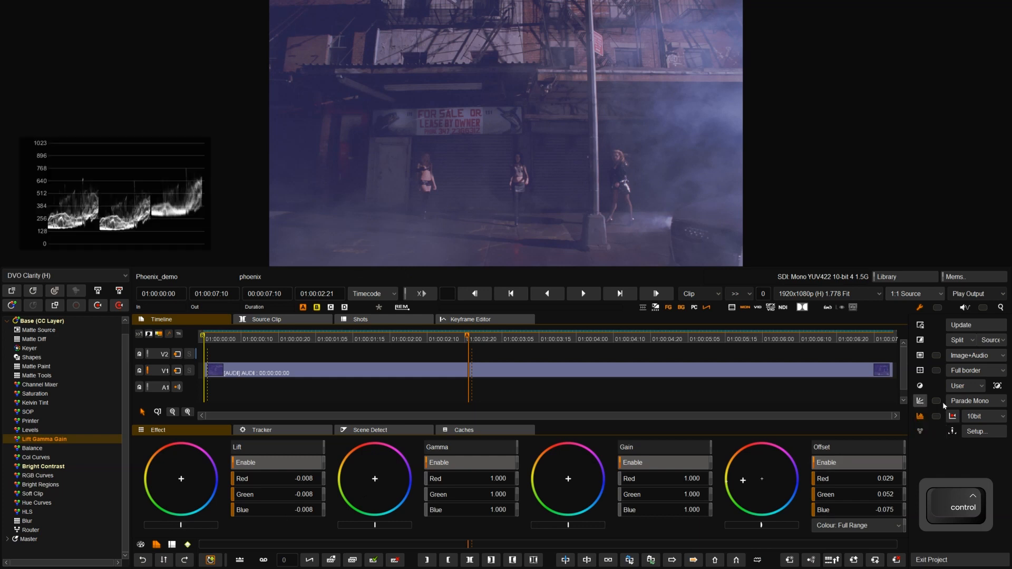
pyautogui.click(970, 401)
pyautogui.click(975, 410)
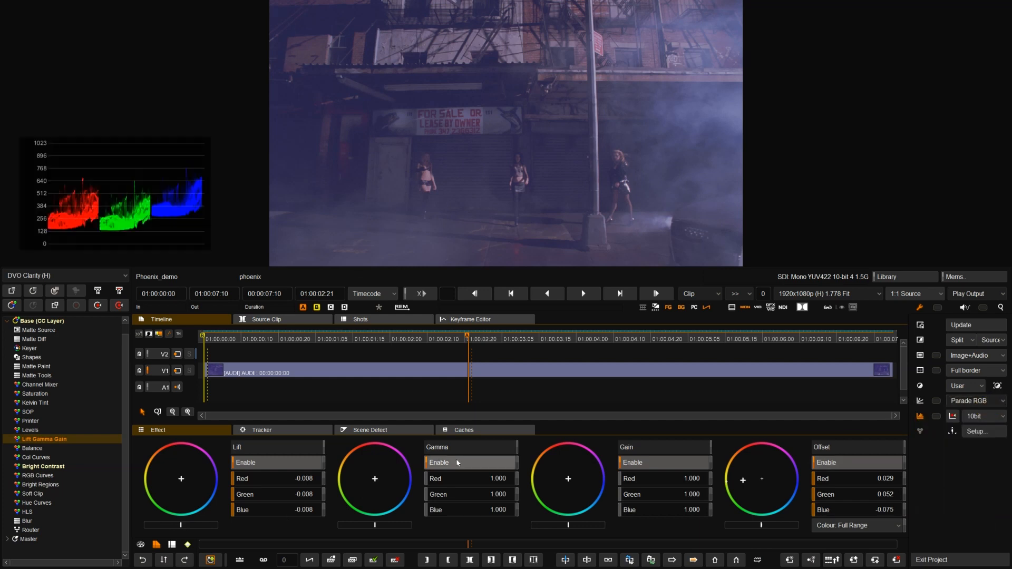
# Step: Lower the lift to -0.084 on all channels and set the gain to red 1.160, green 1.163 and blue 1.075
pyautogui.moveTo(180, 527); pyautogui.dragTo(210, 527)
pyautogui.keyDown('ctrl'); pyautogui.moveTo(574, 526); pyautogui.dragTo(639, 528); pyautogui.keyUp('ctrl')
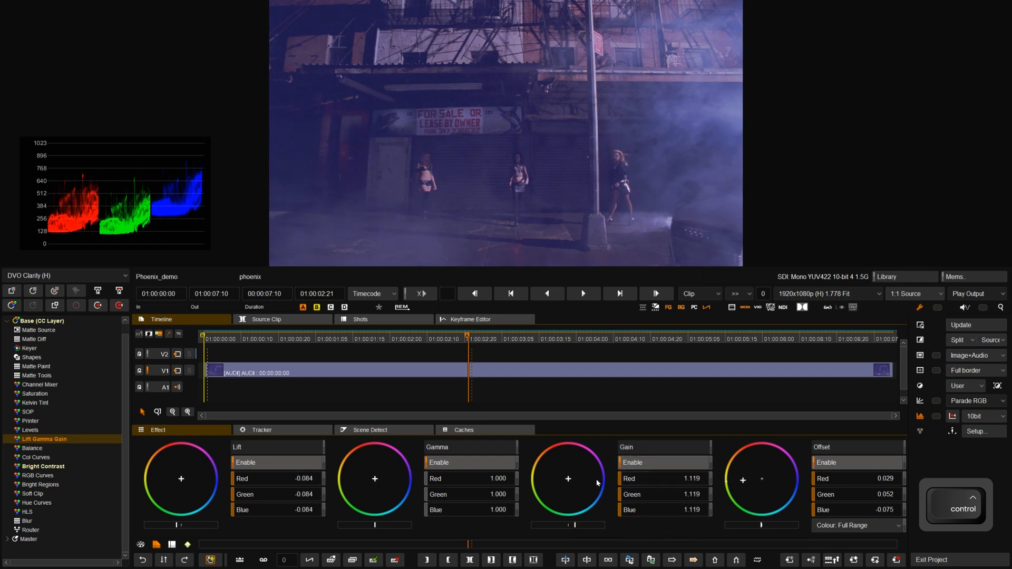
pyautogui.moveTo(568, 480); pyautogui.dragTo(439, 468)
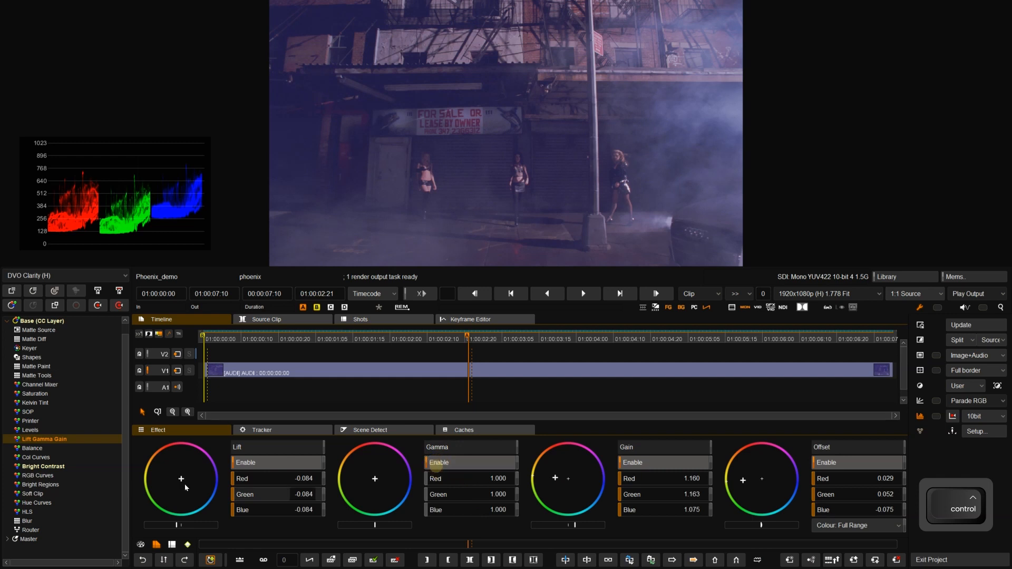
# Step: Balance the lift to red -0.147, green -0.135, blue -0.317 and the gamma to red 0.982, green 1.014, blue 1.018
pyautogui.moveTo(179, 479); pyautogui.dragTo(69, 498)
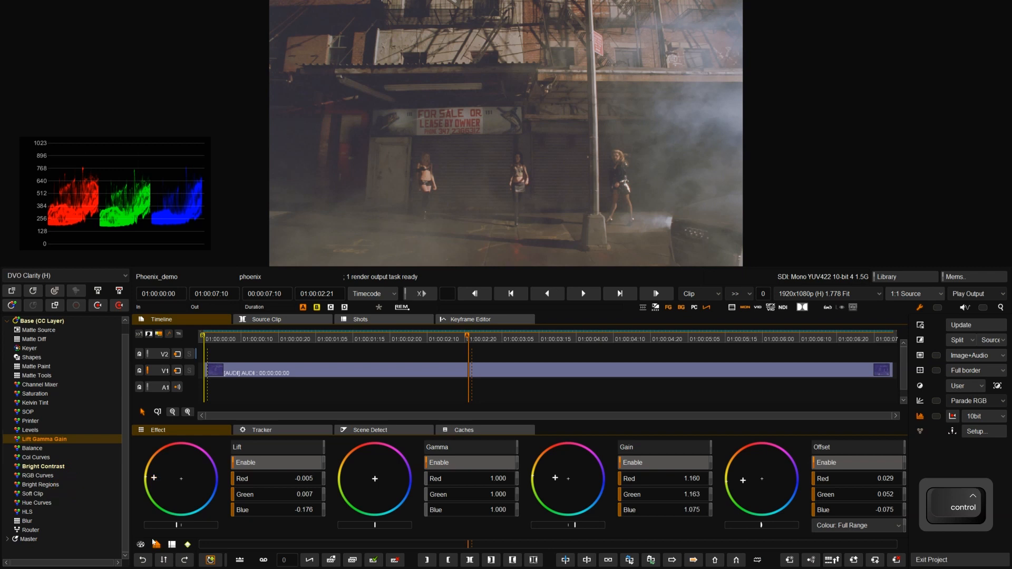
pyautogui.moveTo(177, 527); pyautogui.dragTo(173, 526)
pyautogui.moveTo(373, 481)
pyautogui.mouseDown()
pyautogui.moveTo(363, 471)
pyautogui.moveTo(389, 503)
pyautogui.mouseUp()
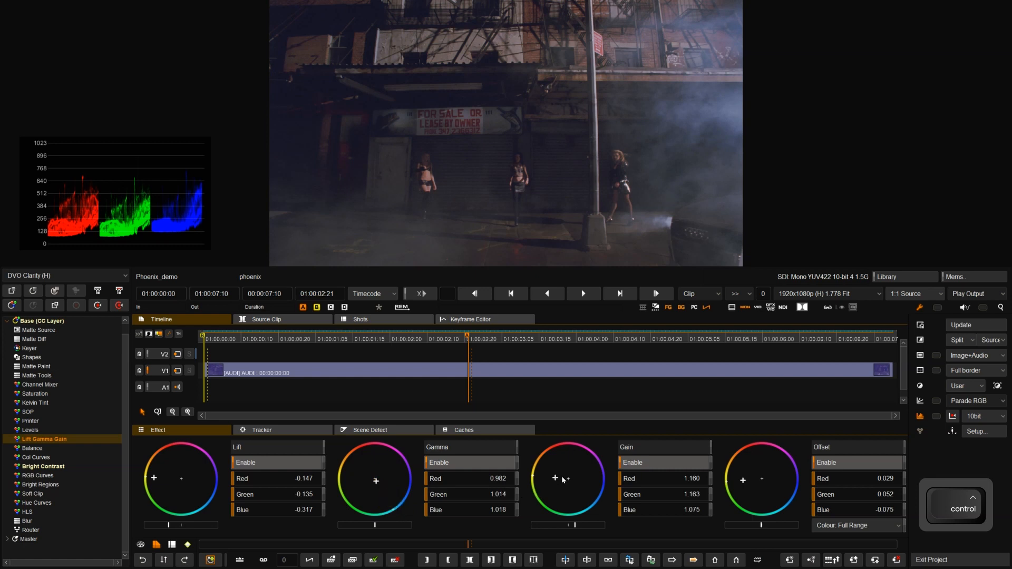
# Step: Fine-tune the lift to red -0.138, green -0.124, blue -0.328 and the gain to red 1.213, green 1.212, blue 1.116
pyautogui.moveTo(556, 479)
pyautogui.mouseDown()
pyautogui.moveTo(550, 493)
pyautogui.moveTo(543, 471)
pyautogui.mouseUp()
pyautogui.moveTo(153, 478); pyautogui.dragTo(121, 478)
pyautogui.moveTo(576, 524); pyautogui.dragTo(602, 528)
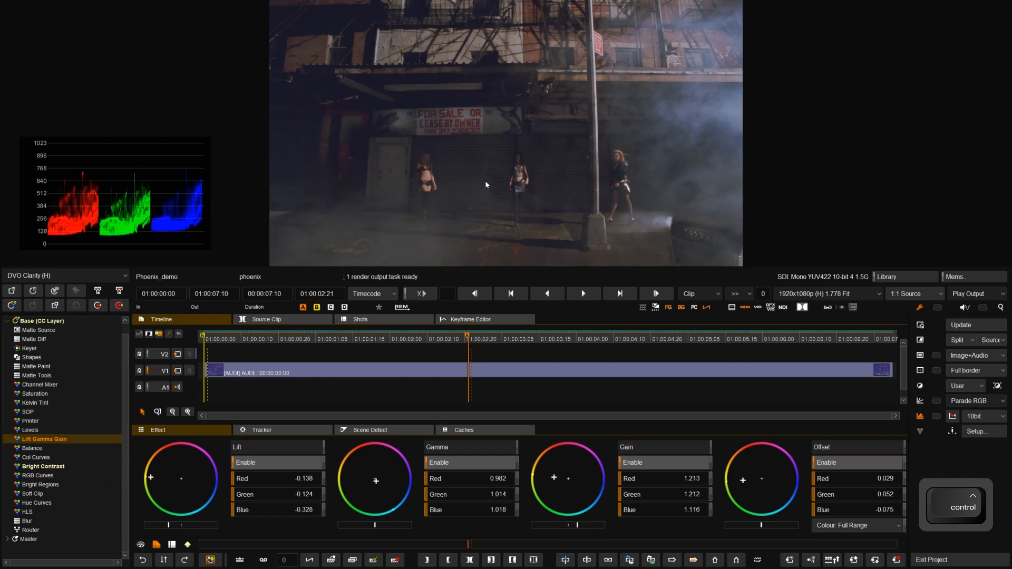
# Step: Play the graded clip in full screen, stop at 01:00:04:08 and return to the editing interface
pyautogui.press('Tab')
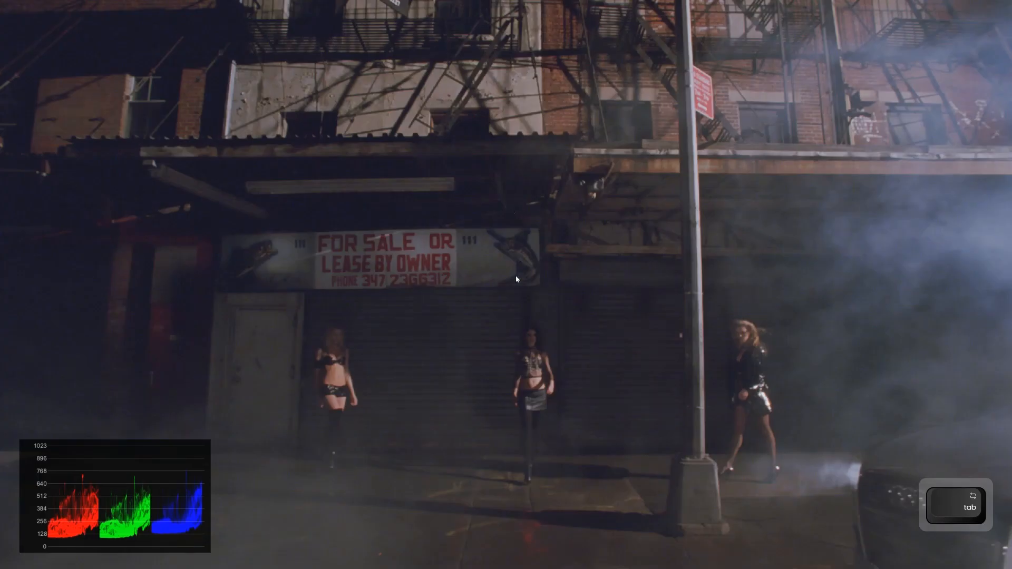
pyautogui.press('space')
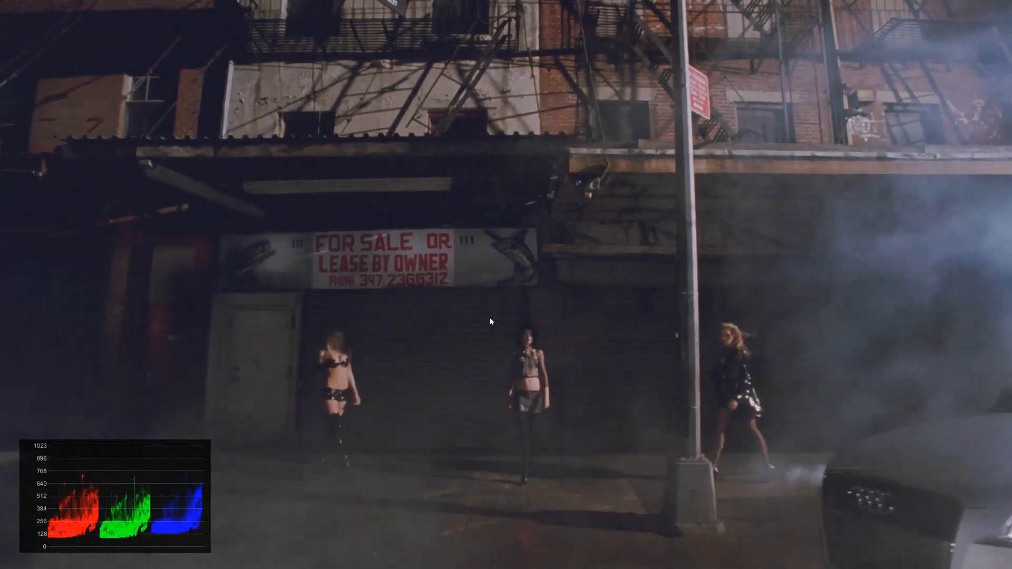
pyautogui.press('space')
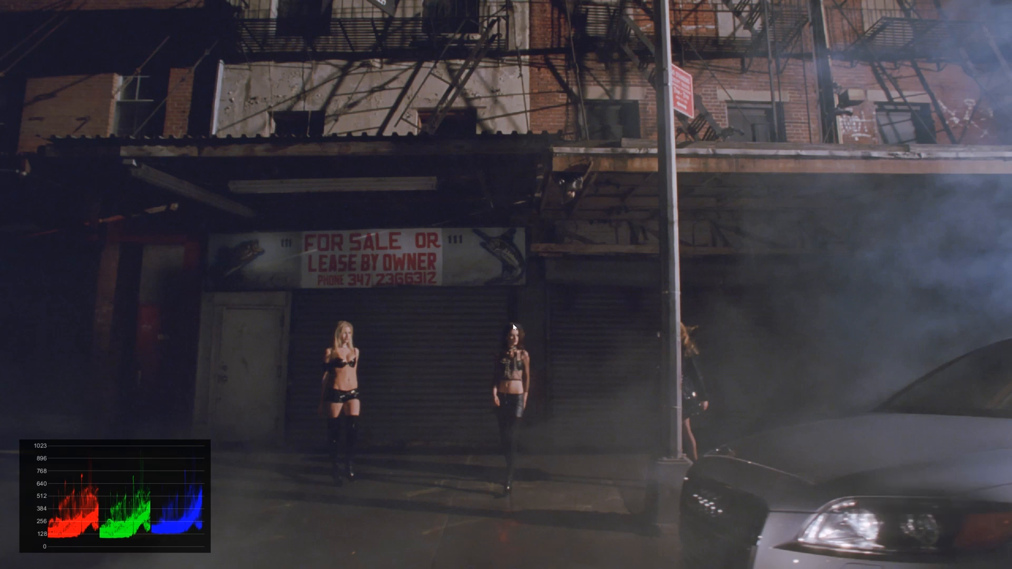
pyautogui.press('Tab')
# Step: Inspect the middle woman and the dark shutter below the sign up close for remaining noise
pyautogui.scroll(5, 495, 165)
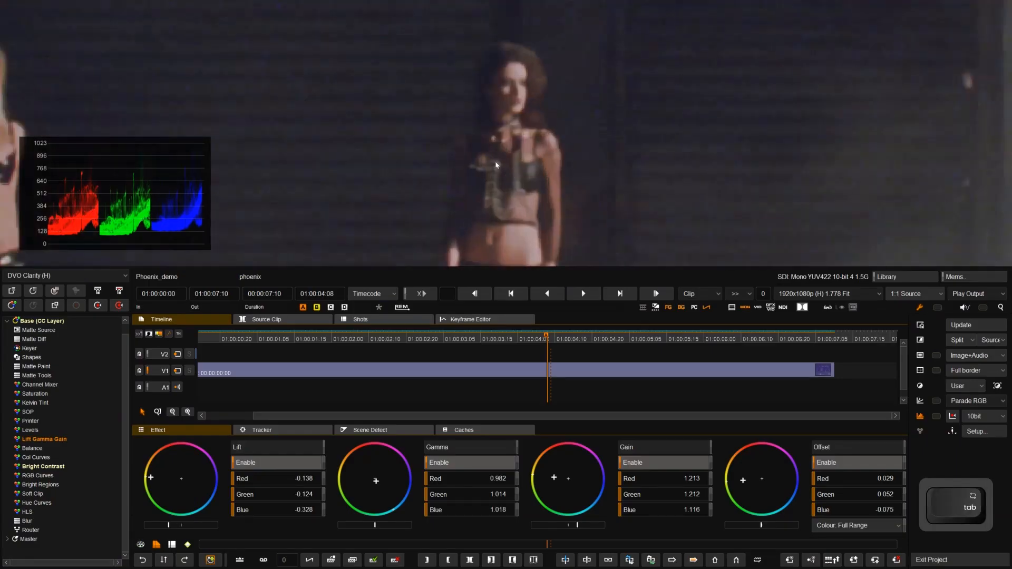
pyautogui.scroll(-5, 397, 117)
pyautogui.scroll(5, 404, 130)
pyautogui.moveTo(447, 160); pyautogui.dragTo(495, 158)
pyautogui.scroll(-2, 478, 182)
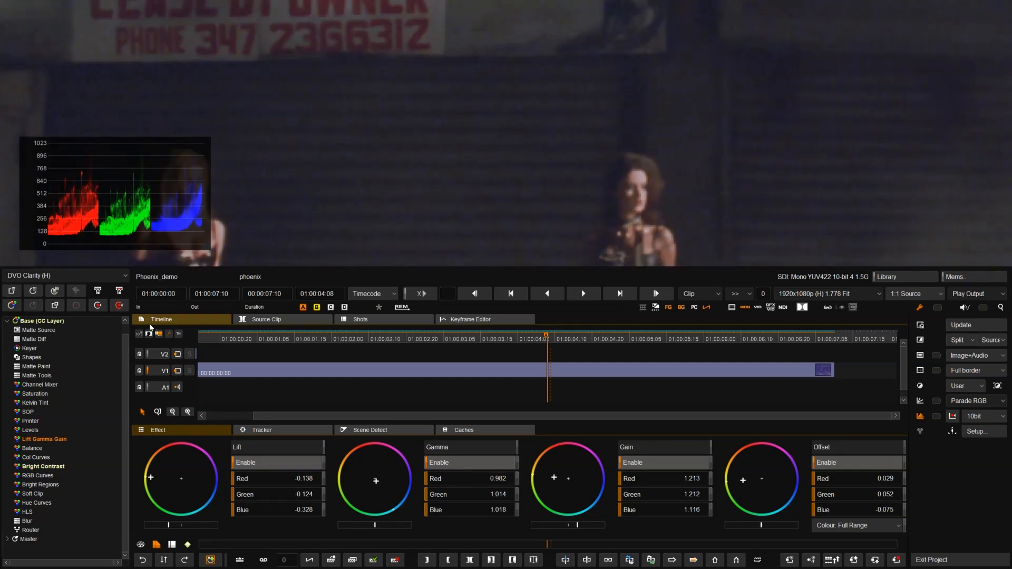
pyautogui.scroll(1, 23, 327)
# Step: Set the DVO Clarity amount to 1.00 and show the entire clip in the timeline while it caches
pyautogui.click(6, 323)
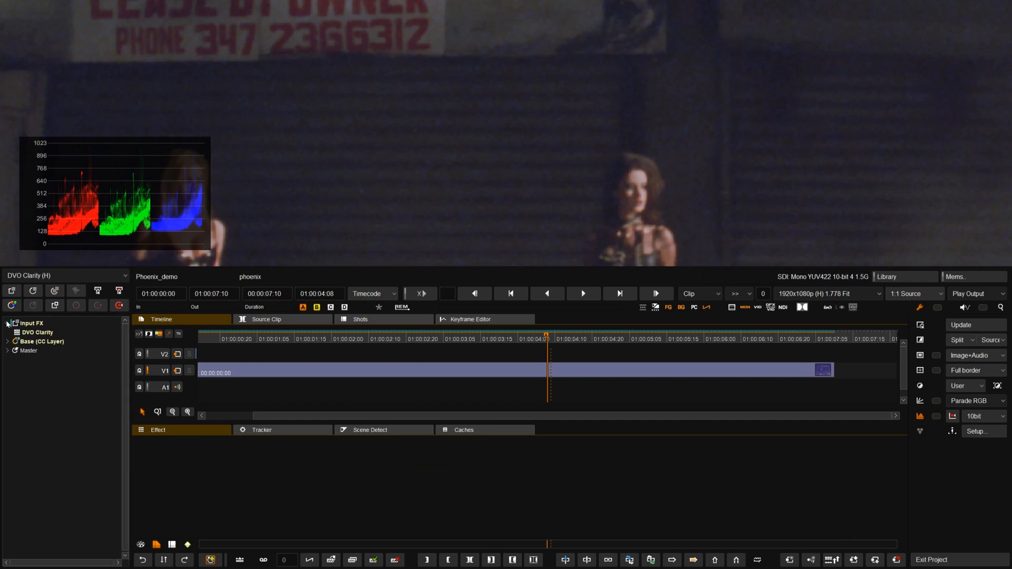
pyautogui.click(50, 334)
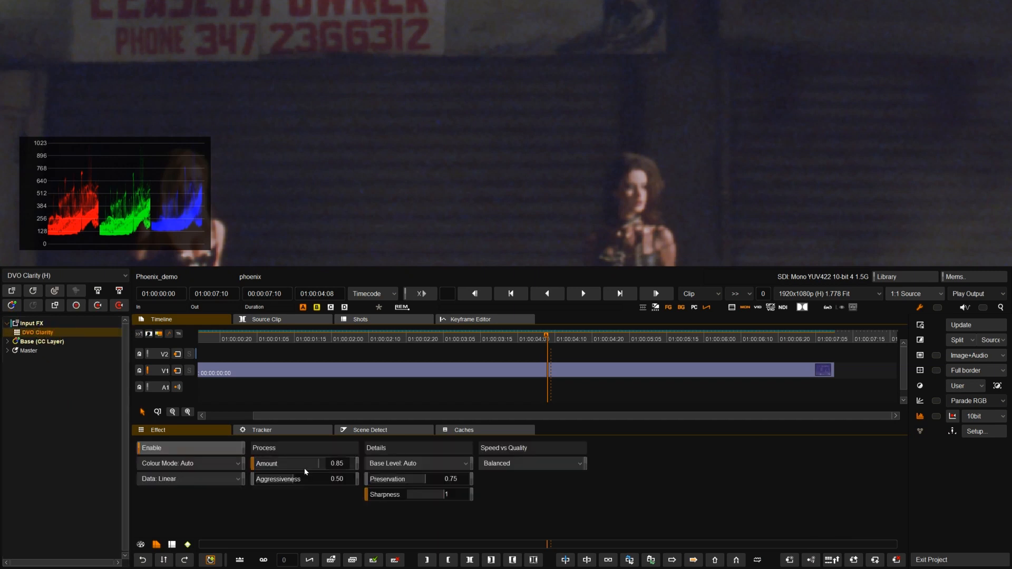
pyautogui.moveTo(299, 463); pyautogui.dragTo(500, 473)
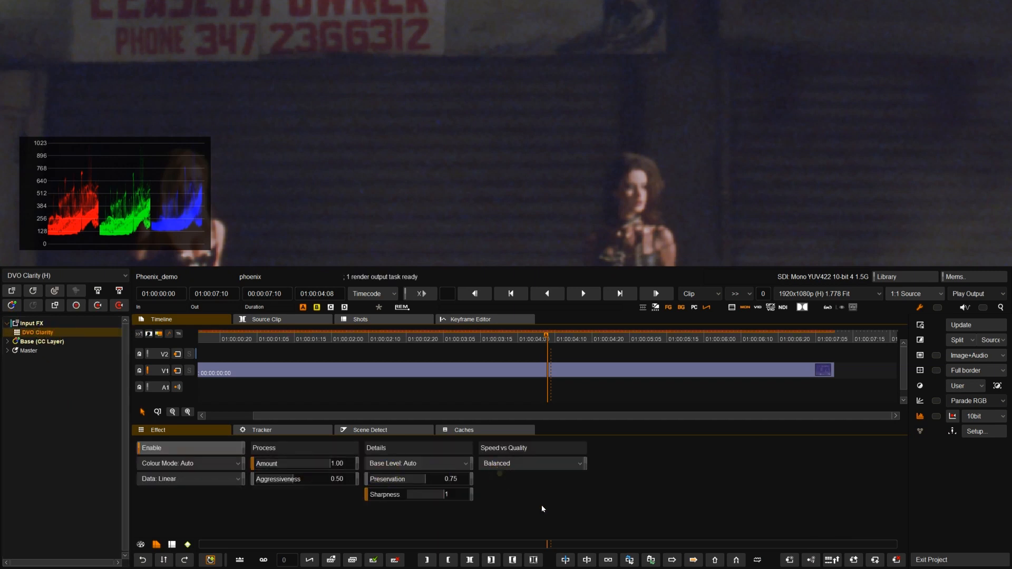
pyautogui.press('f')
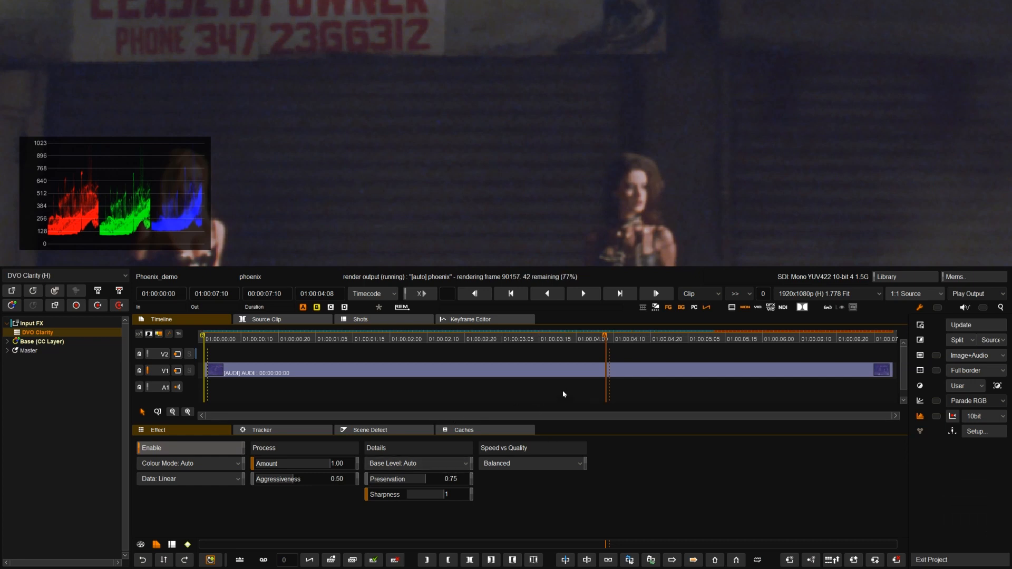
# Step: Play the graded, denoised clip from its start in the enlarged viewer with the whole frame visible, and stop at 01:00:02:19
pyautogui.press('Up')
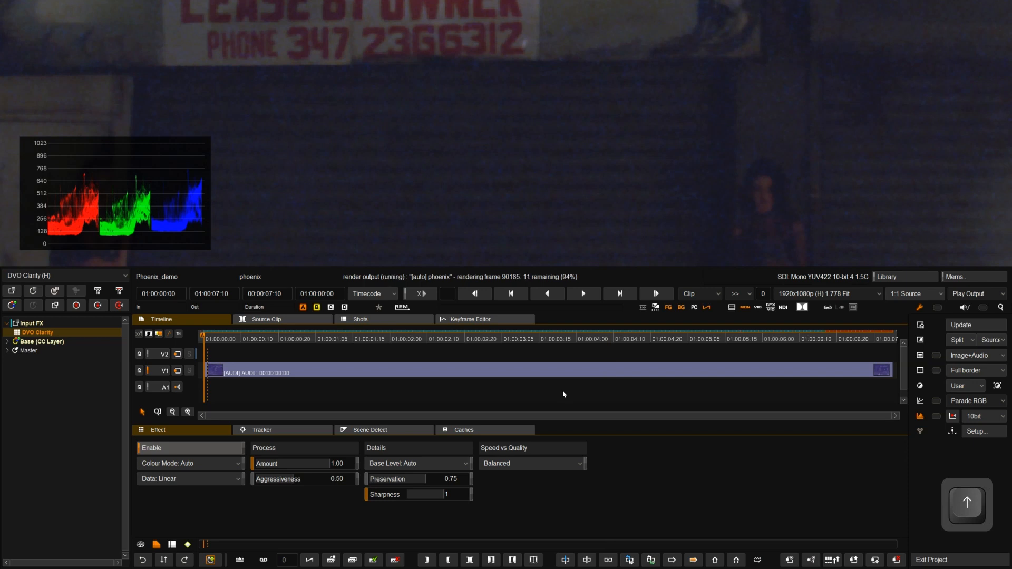
pyautogui.hotkey('ctrl', 'Down')
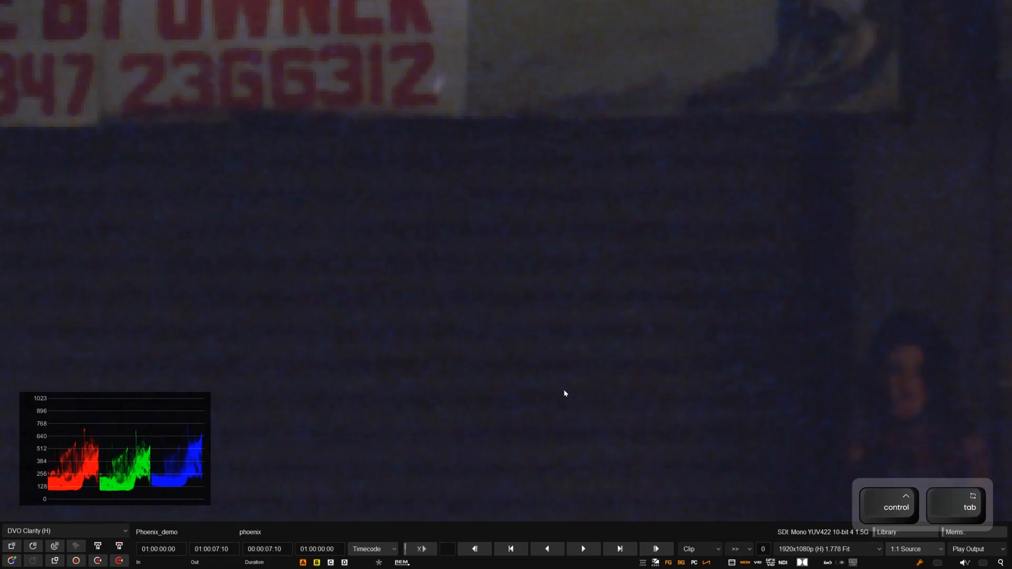
pyautogui.press('f')
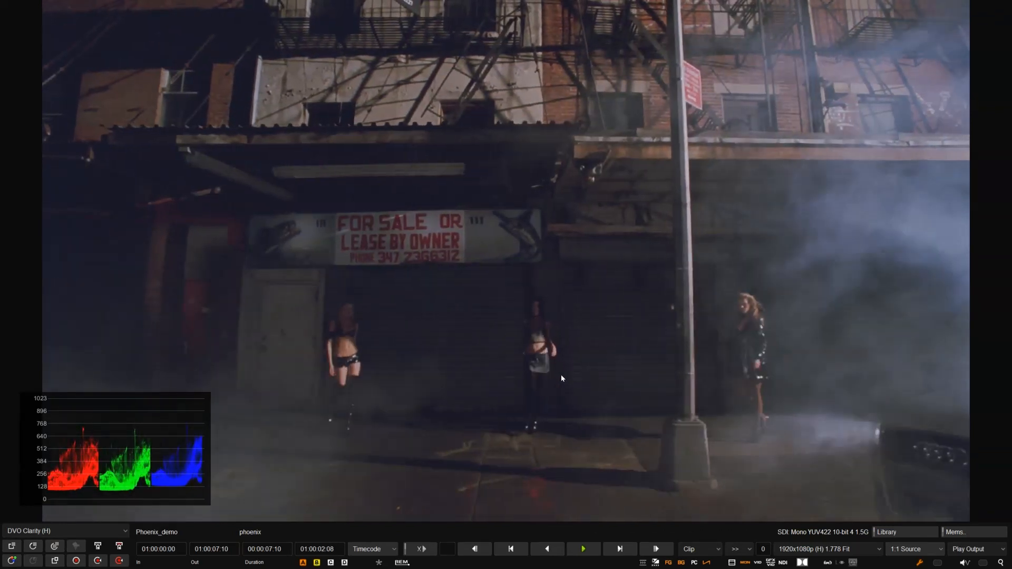
pyautogui.press('space')
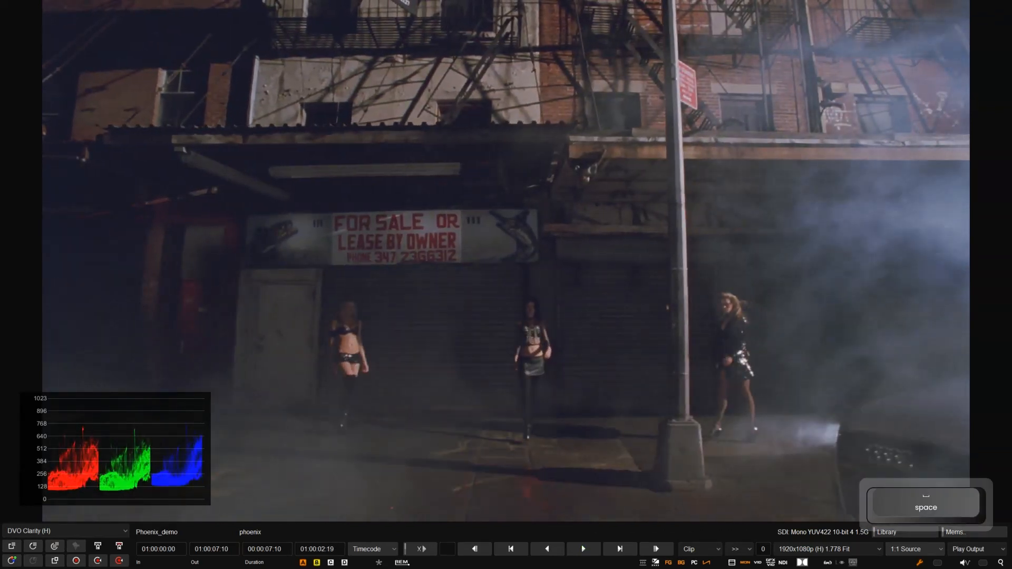